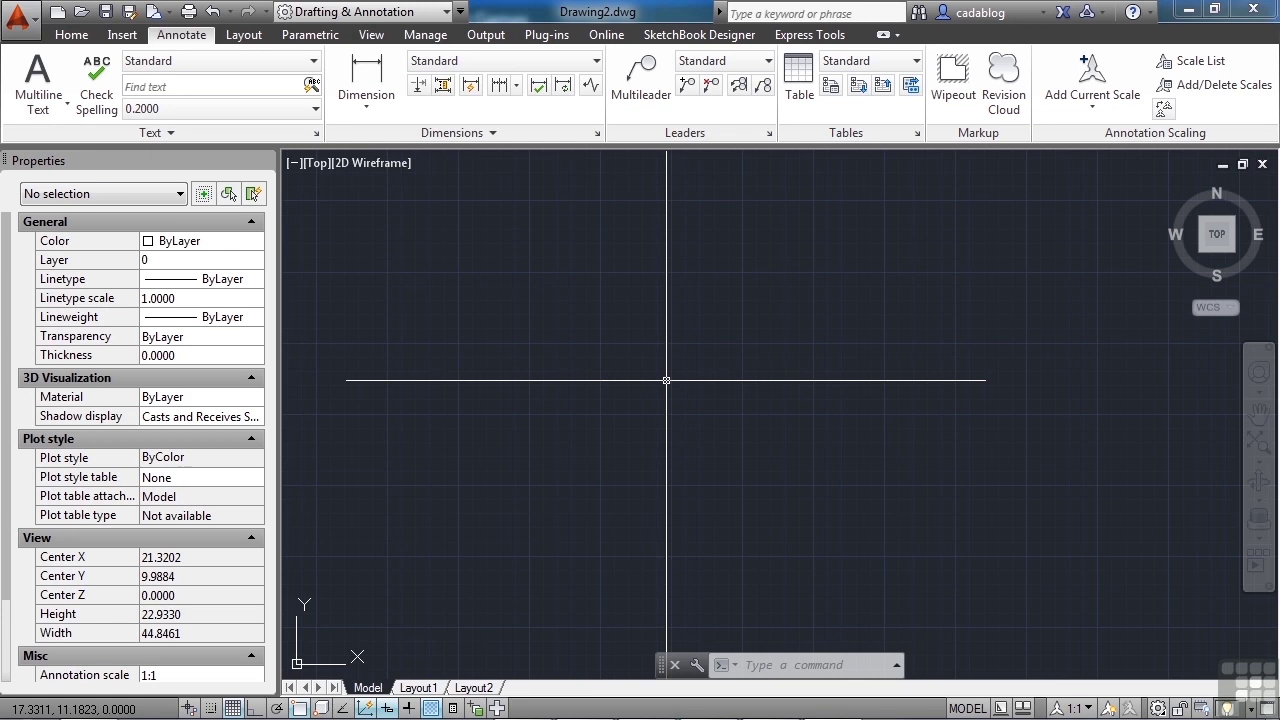
Open the Sheet Set Manager and enlarge its palette enough to show the full sheet names
{"action": "type", "text": "ssm"}
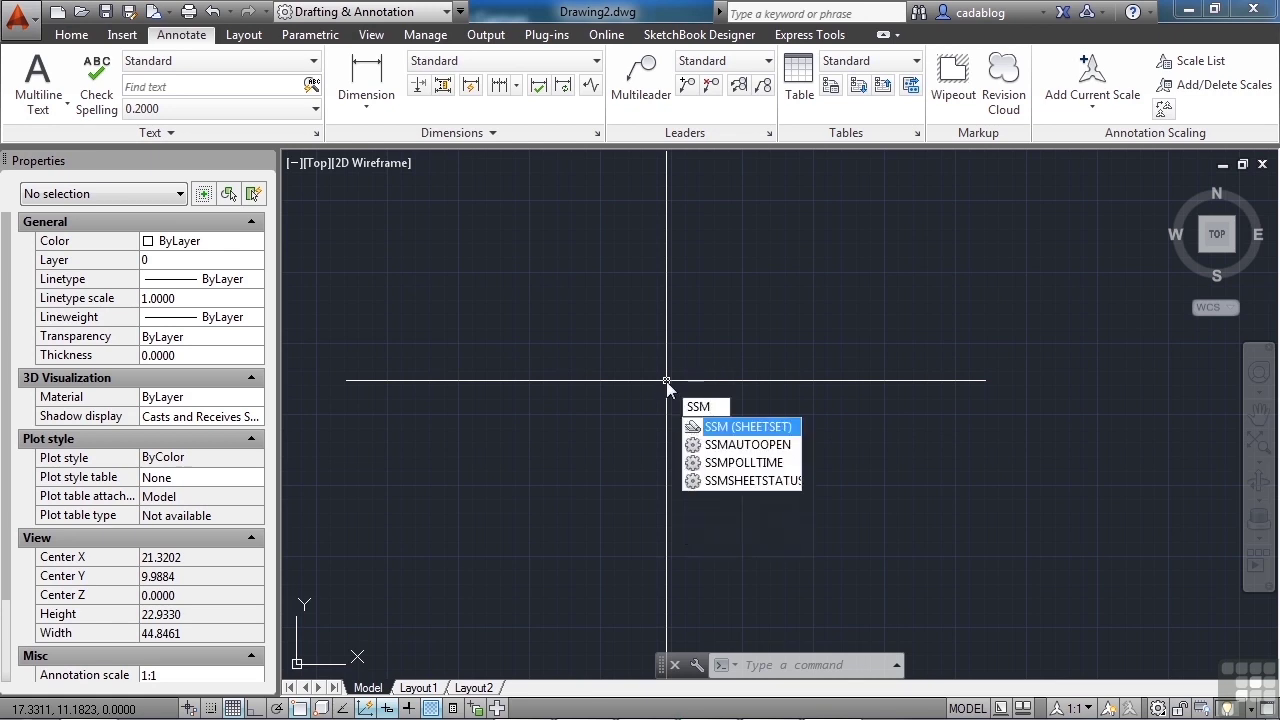
{"action": "key", "text": "Return"}
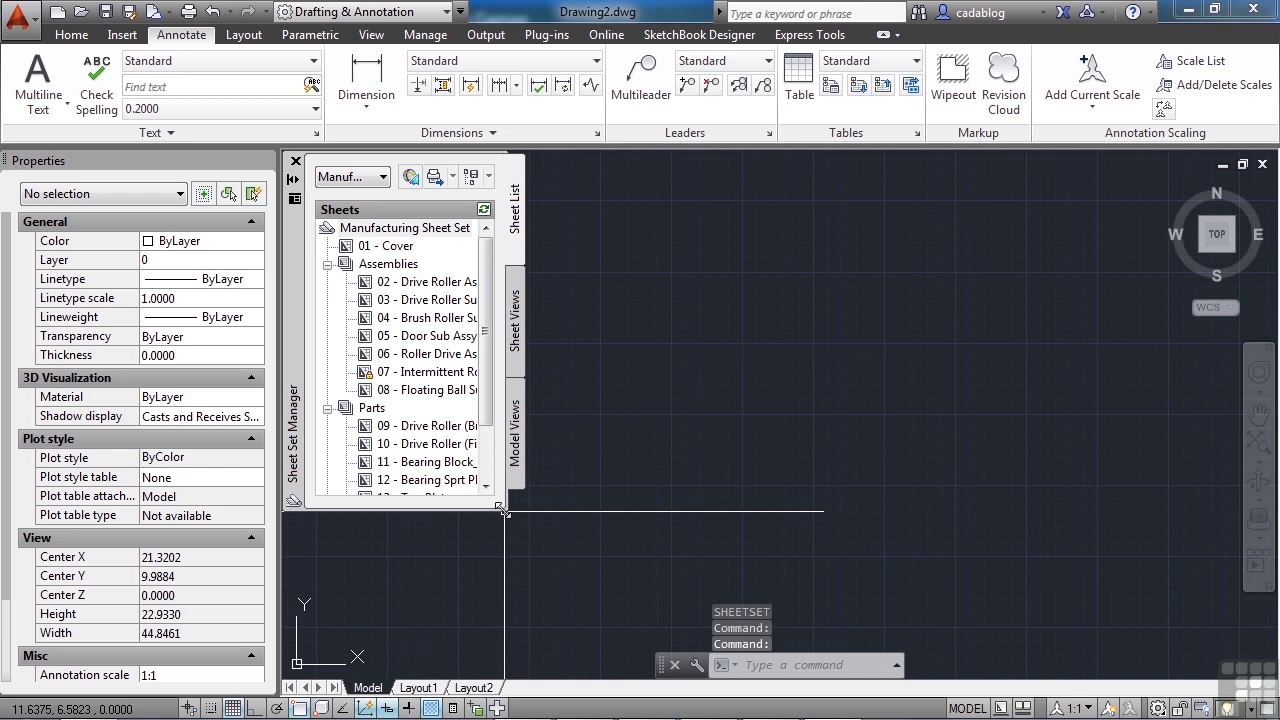
{"action": "left_click_drag", "start_coordinate": [503, 510], "coordinate": [587, 610]}
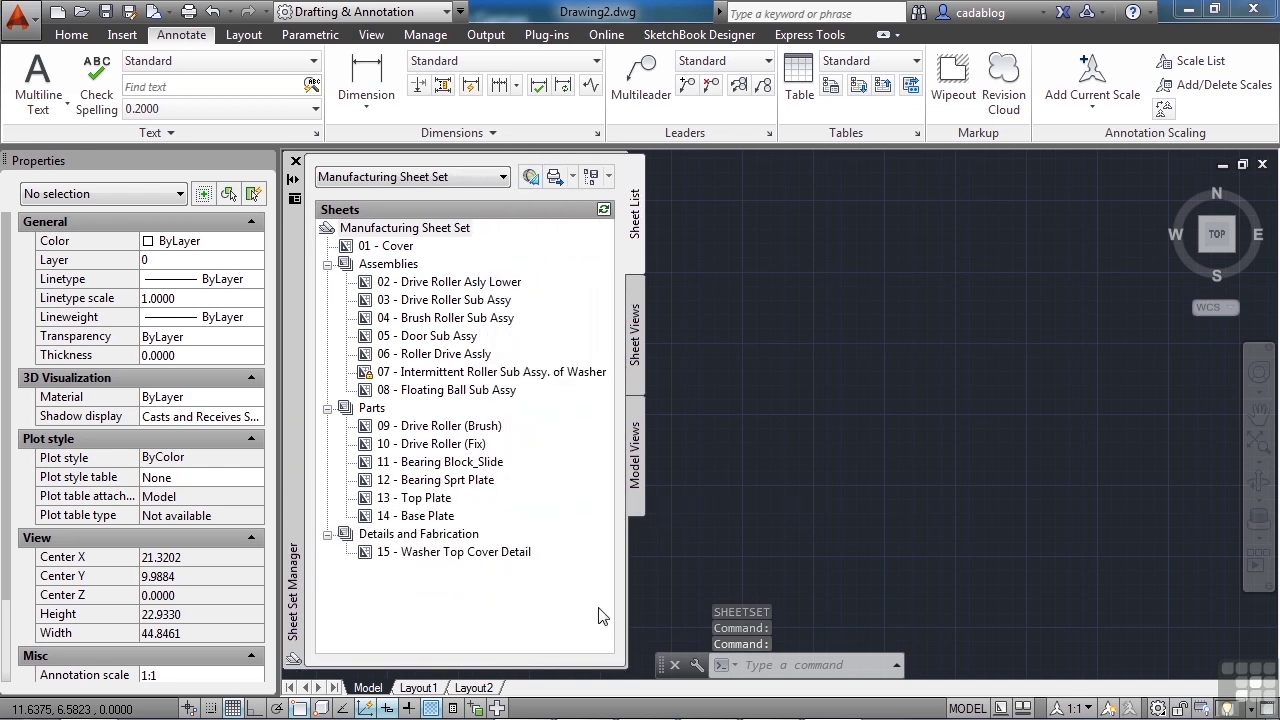
Close the Properties palette and move the Sheet Set Manager close to the edge of the drawing area
{"action": "left_click_drag", "start_coordinate": [294, 297], "coordinate": [337, 297]}
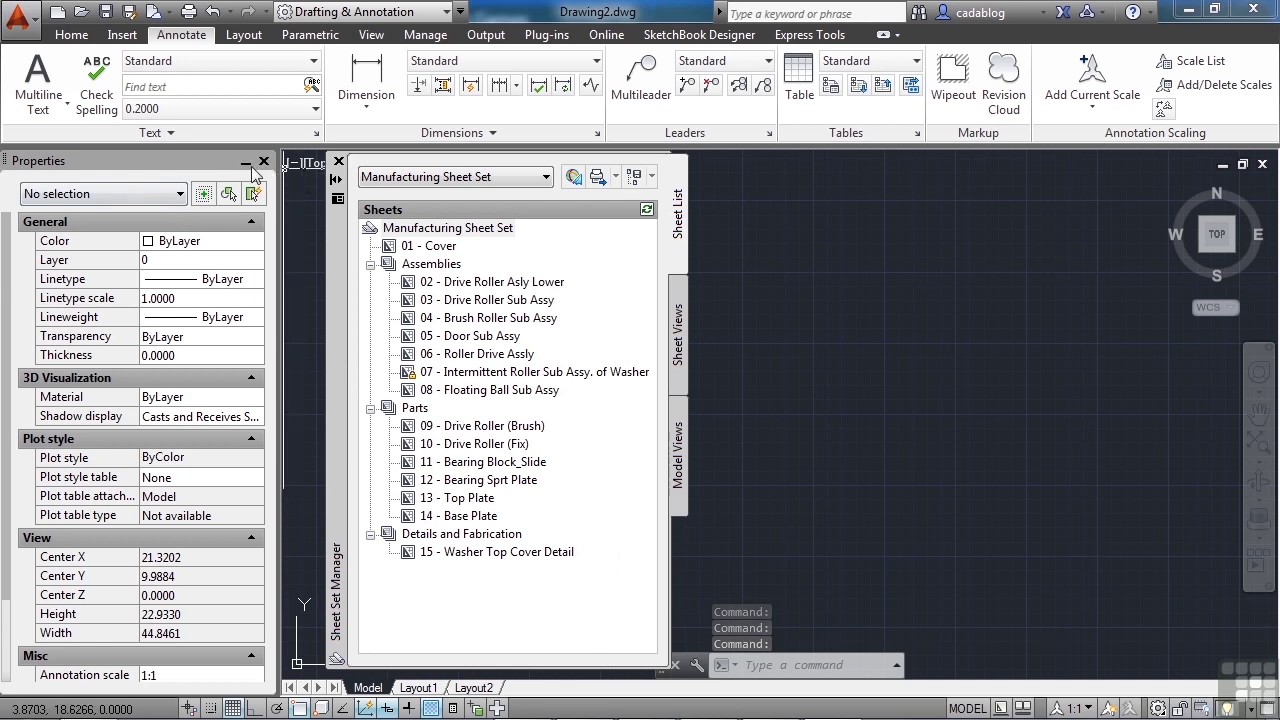
{"action": "left_click", "coordinate": [270, 160]}
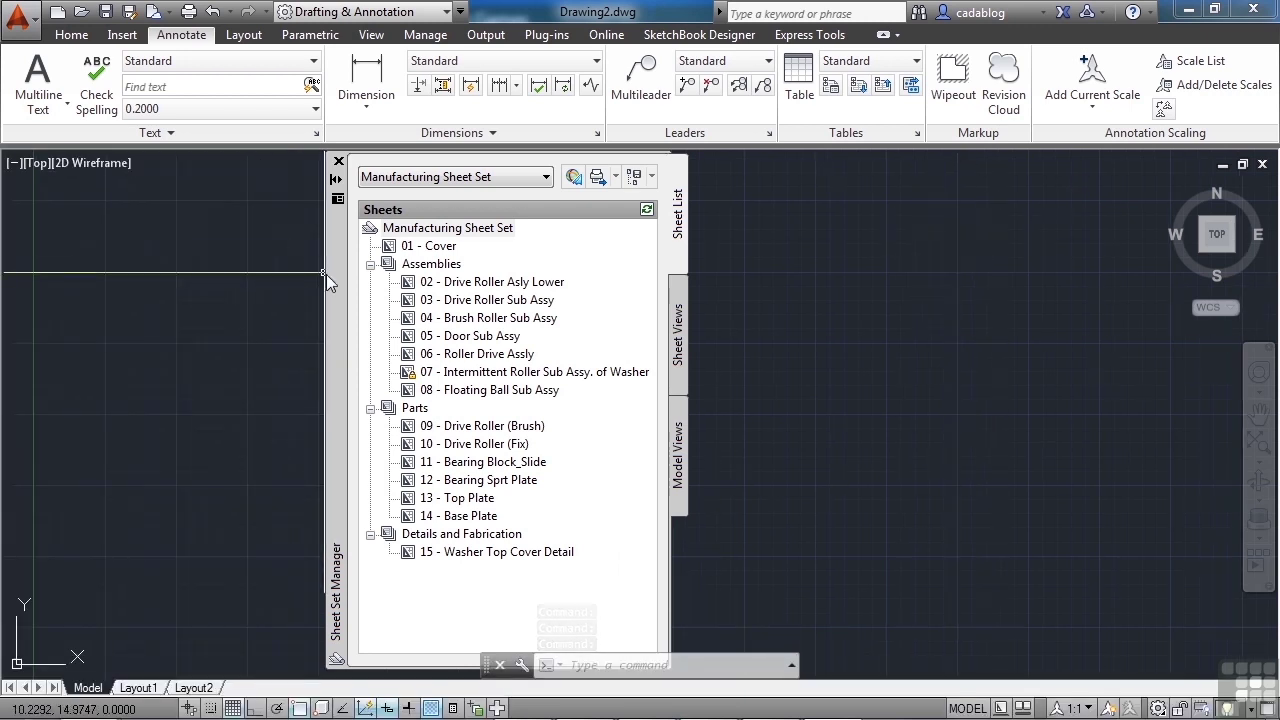
{"action": "left_click_drag", "start_coordinate": [331, 276], "coordinate": [66, 250]}
{"action": "left_click", "coordinate": [75, 178]}
{"action": "mouse_move", "coordinate": [80, 257]}
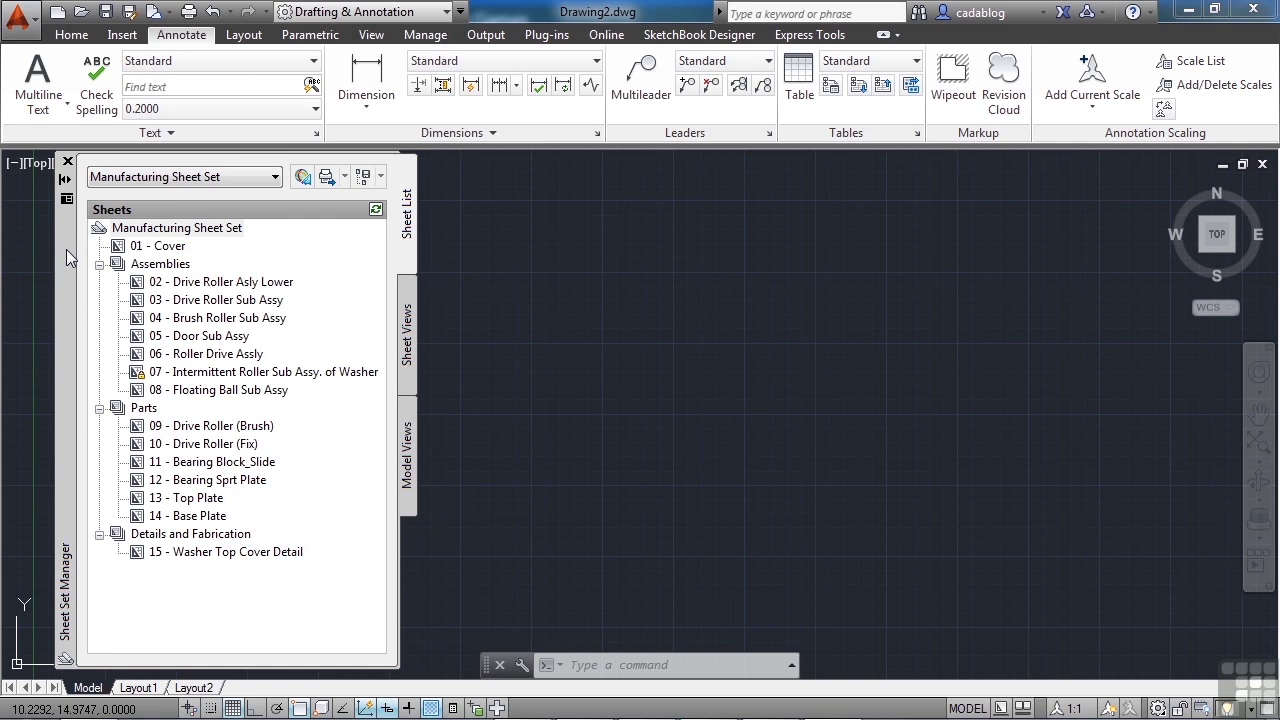
Open the sheet set Example SS.dst from the AutoCAD Sheet Sets folder
{"action": "mouse_move", "coordinate": [140, 340]}
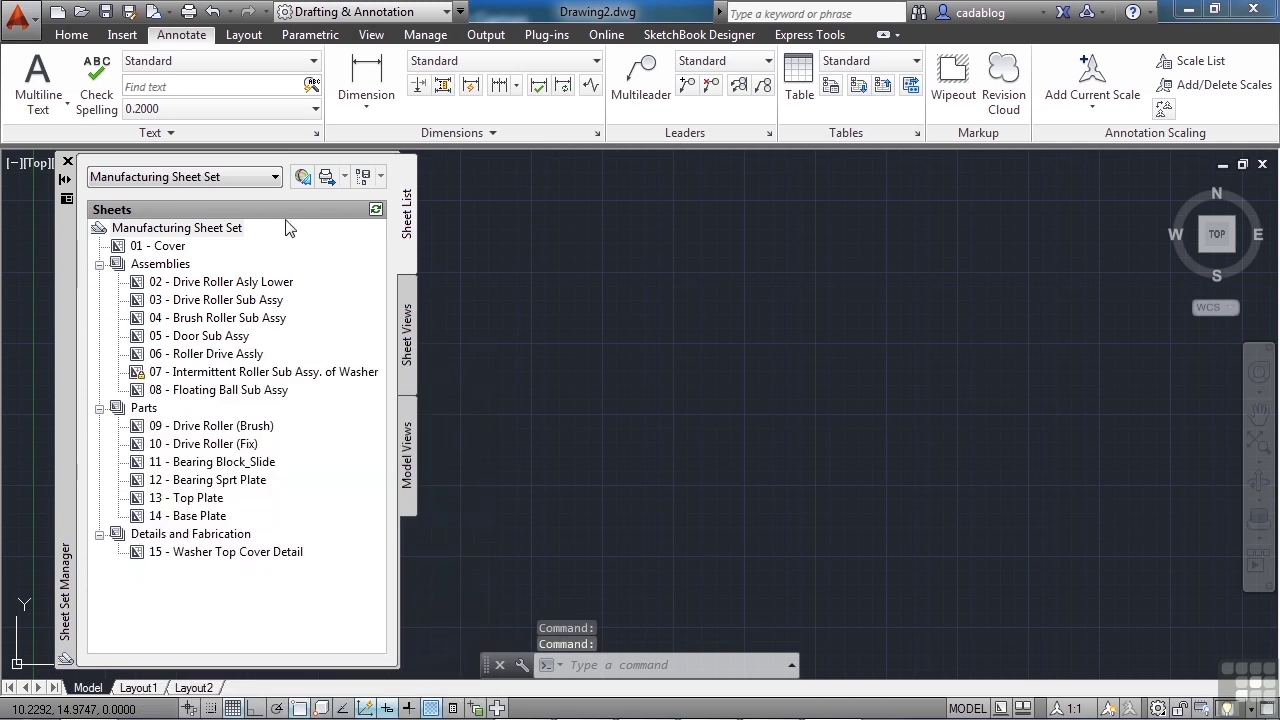
{"action": "left_click", "coordinate": [275, 178]}
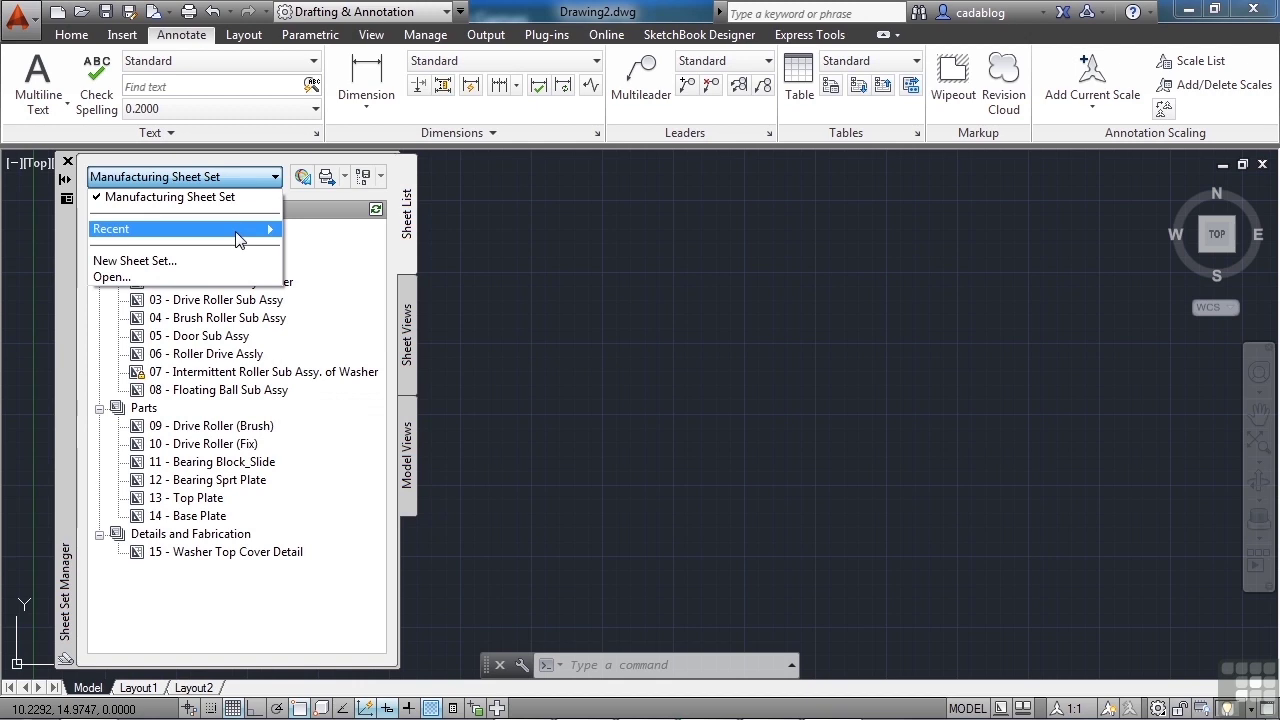
{"action": "mouse_move", "coordinate": [240, 238]}
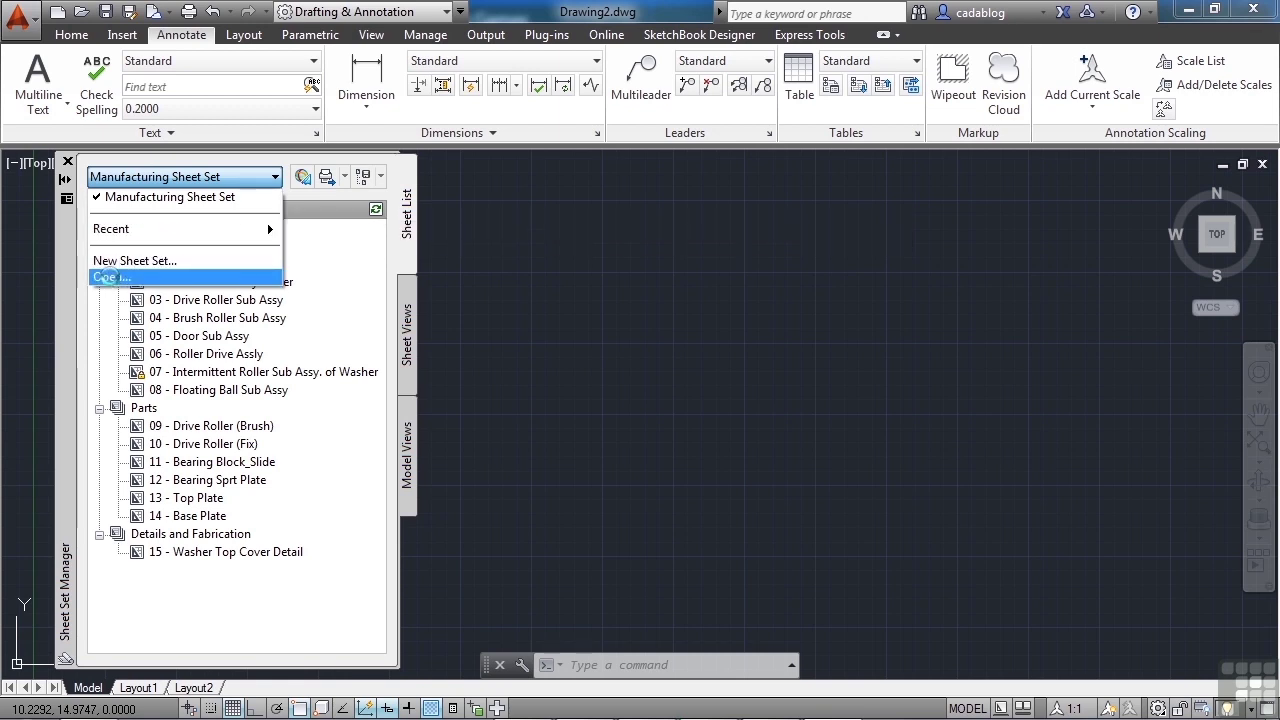
{"action": "left_click", "coordinate": [112, 278]}
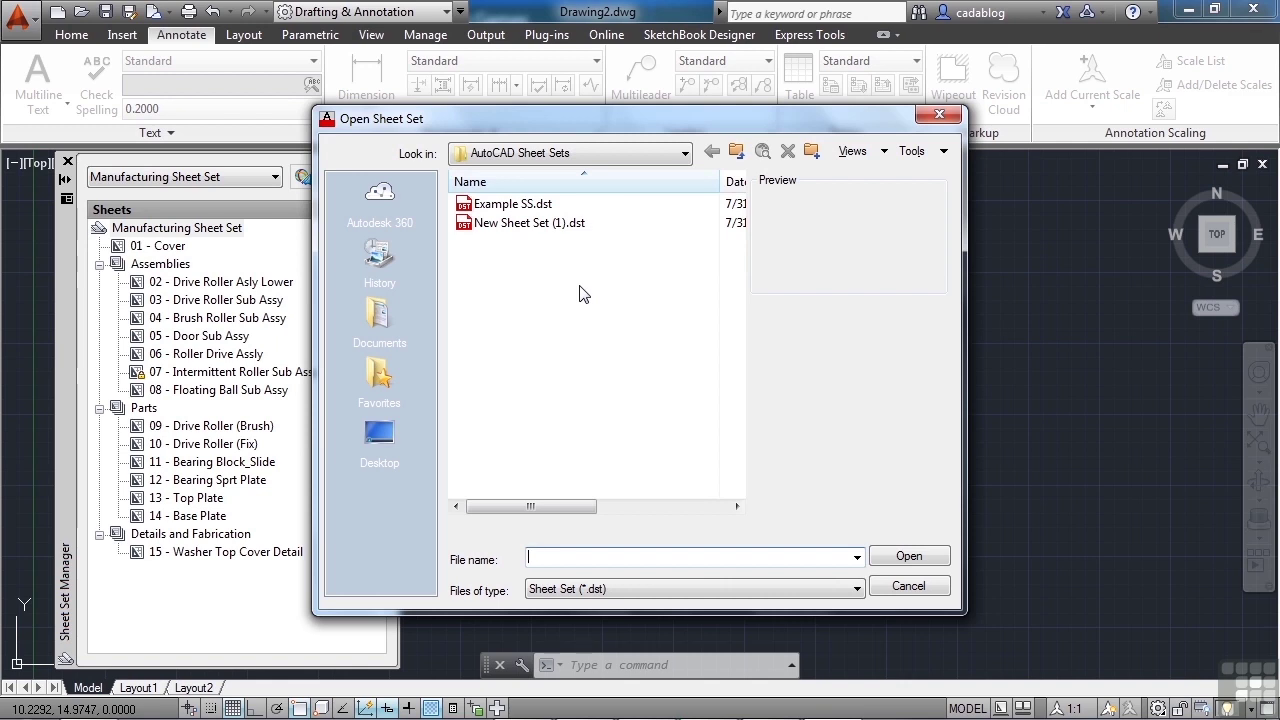
{"action": "left_click", "coordinate": [543, 205]}
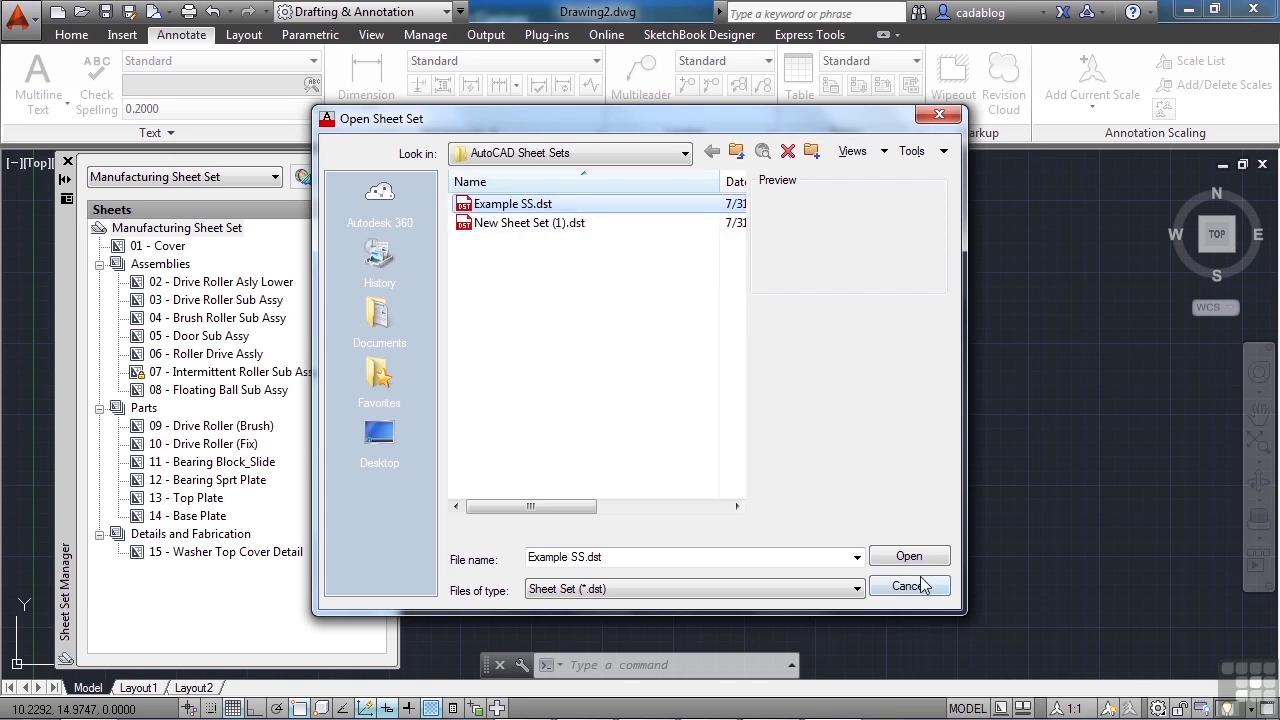
{"action": "left_click", "coordinate": [909, 556]}
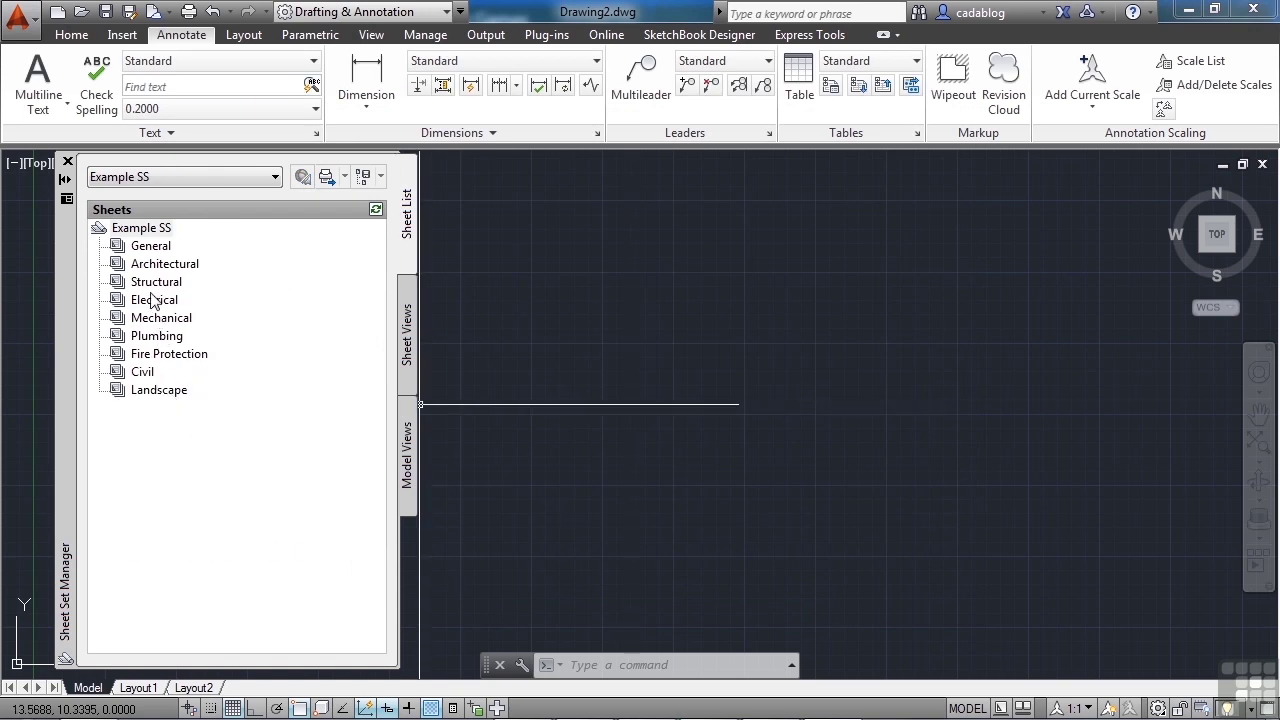
Look through the subsets of the Example SS sheet set, from General, Architectural and Structural to Landscape
{"action": "left_click", "coordinate": [150, 247]}
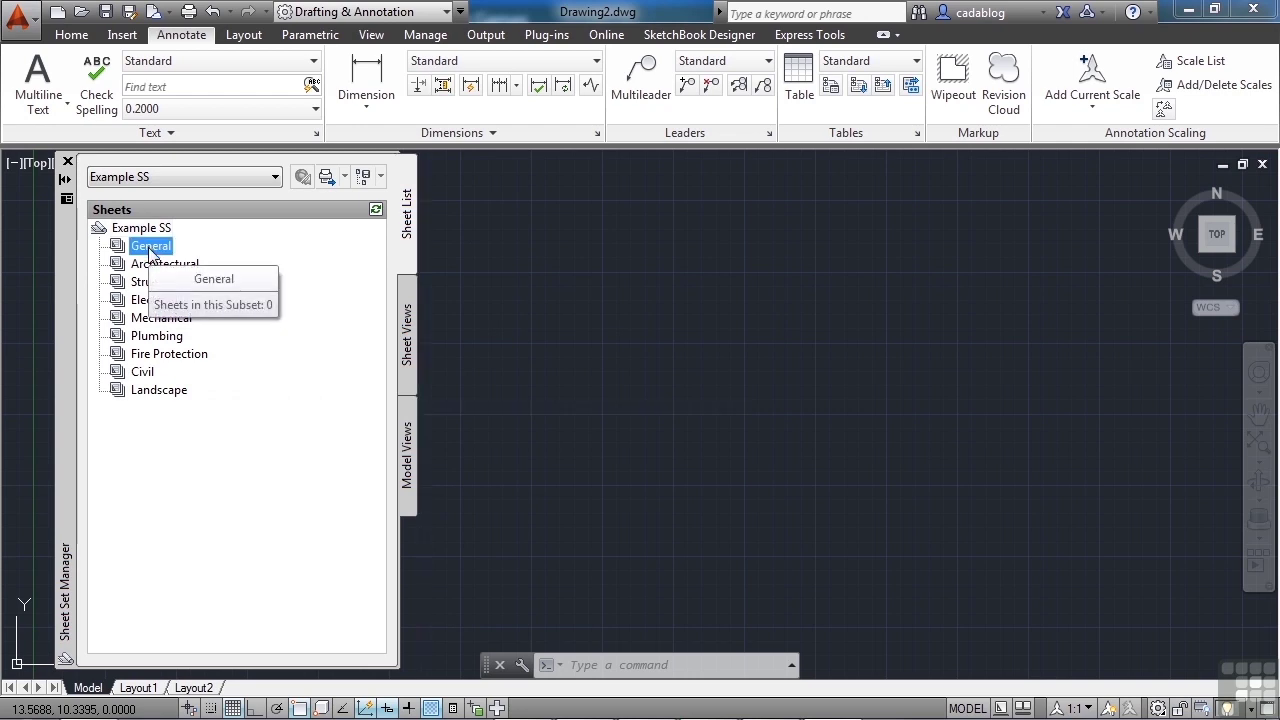
{"action": "left_click", "coordinate": [148, 264]}
{"action": "left_click", "coordinate": [148, 286]}
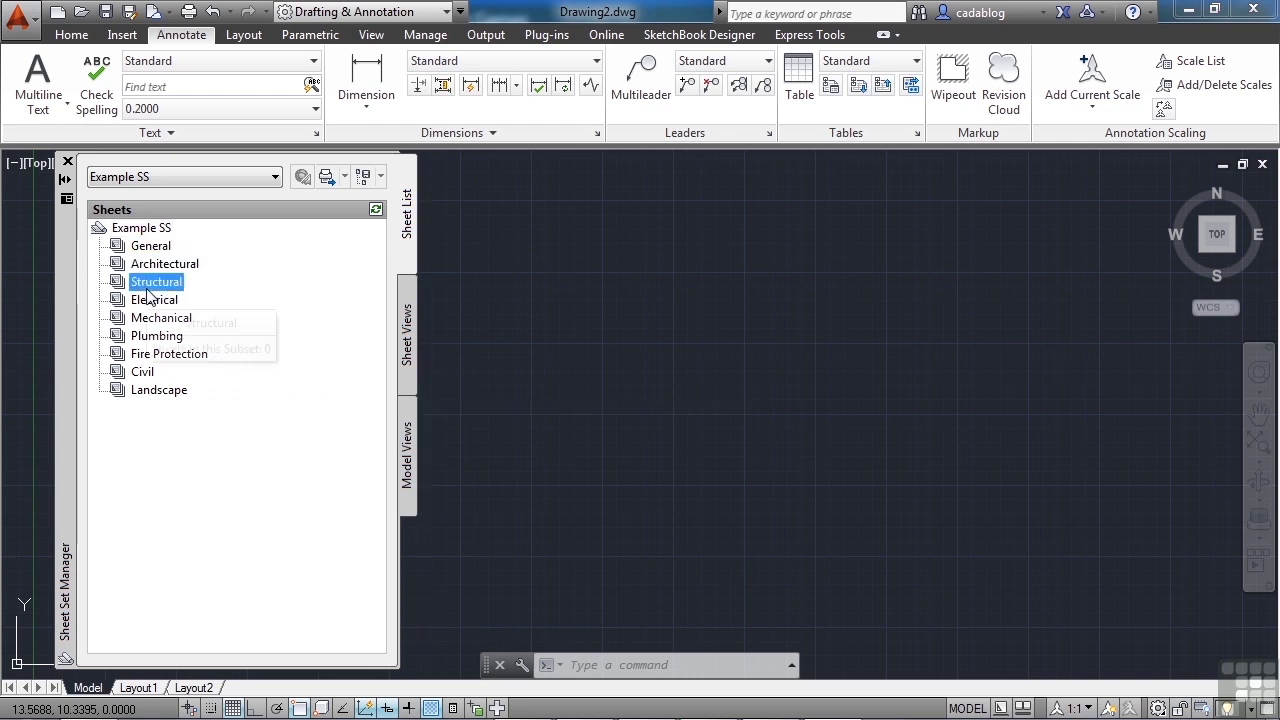
{"action": "left_click", "coordinate": [170, 395]}
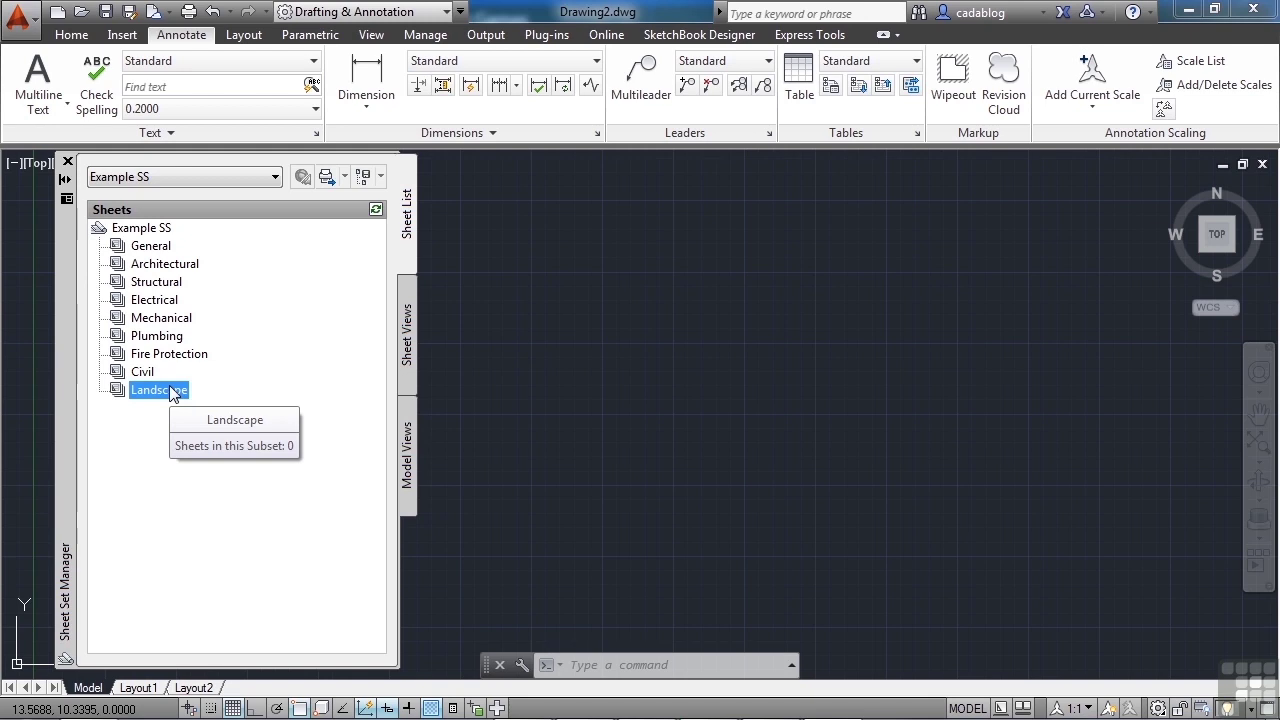
Switch back to the Manufacturing Sheet Set and open manufacturing sheet set.dst from folder 07
{"action": "left_click", "coordinate": [275, 178]}
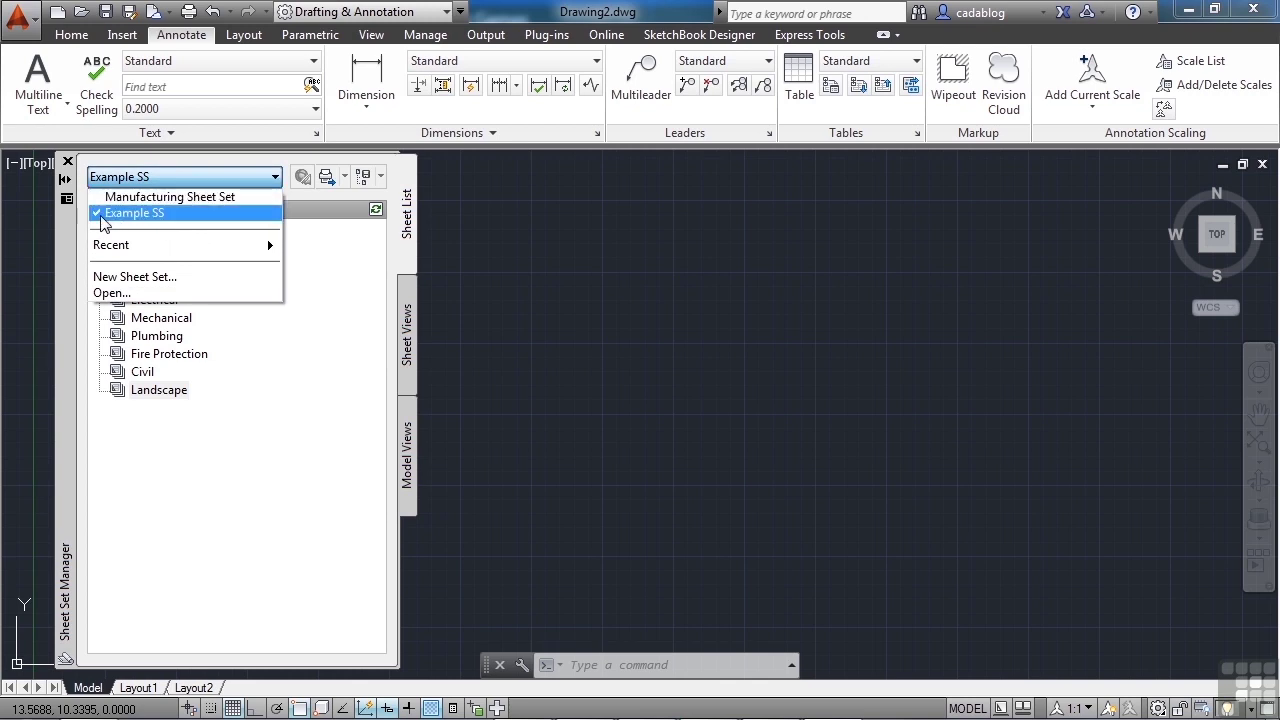
{"action": "left_click", "coordinate": [138, 197]}
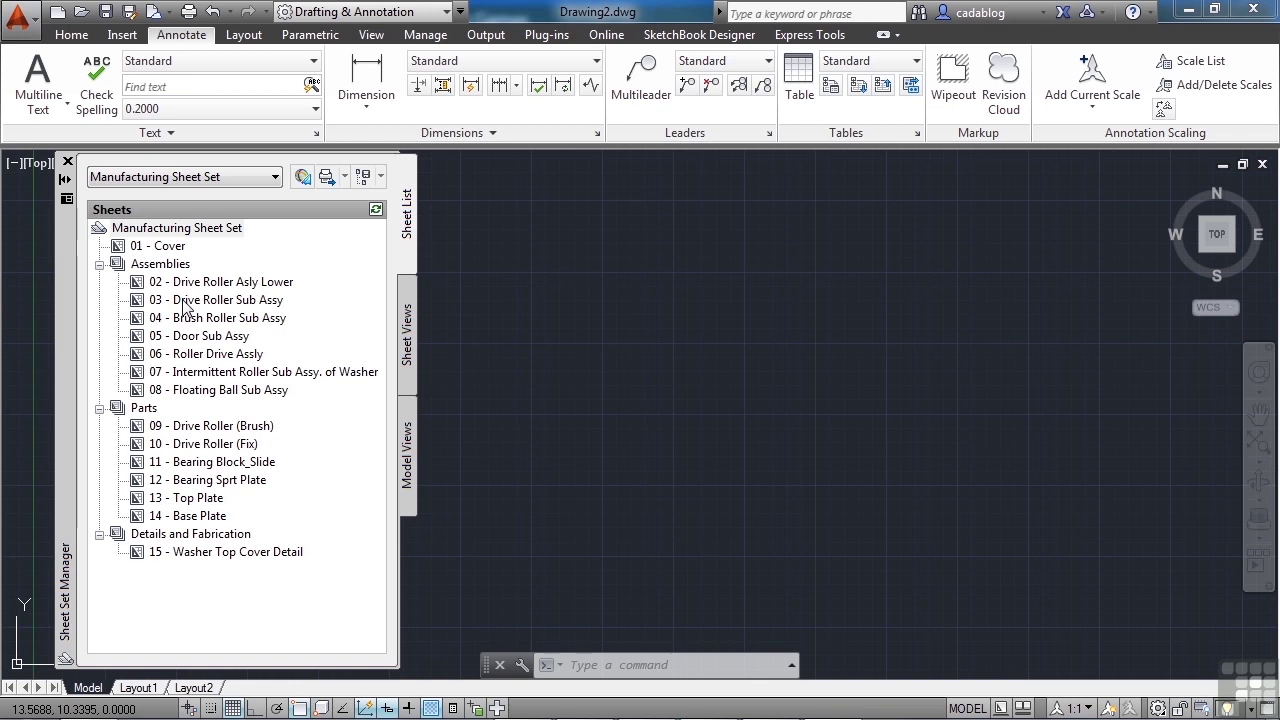
{"action": "left_click", "coordinate": [245, 178]}
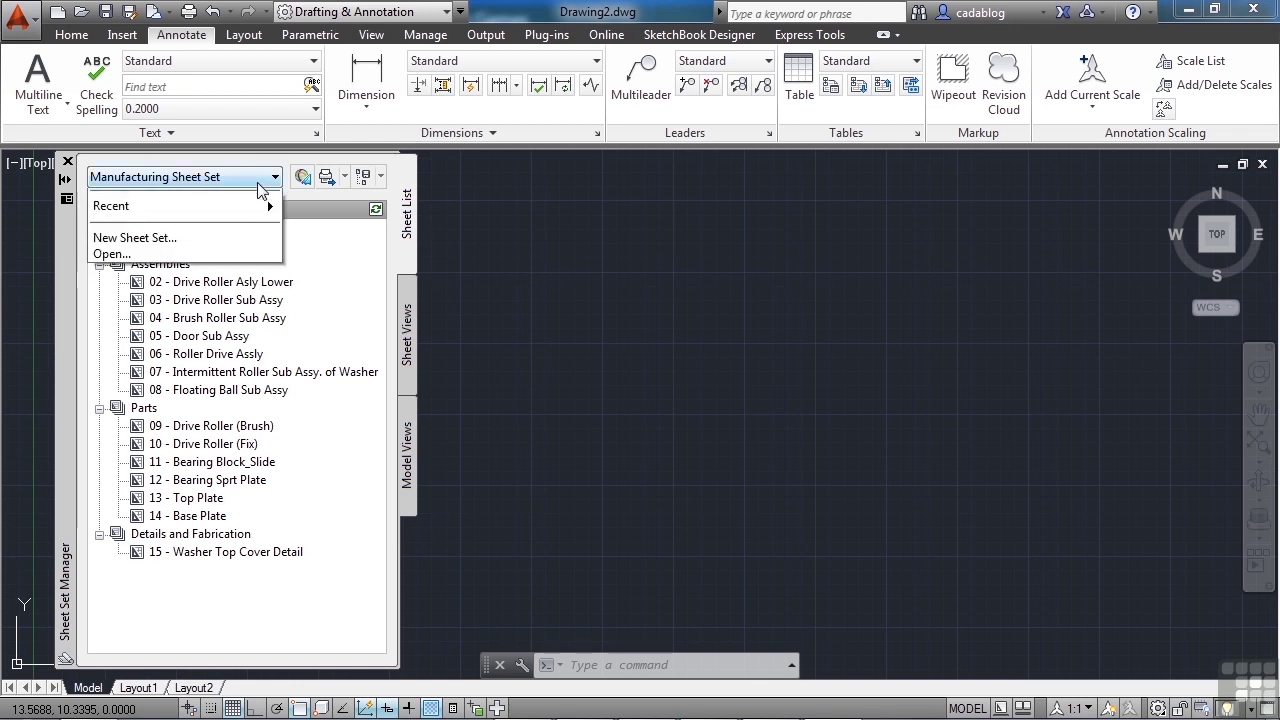
{"action": "left_click", "coordinate": [196, 297]}
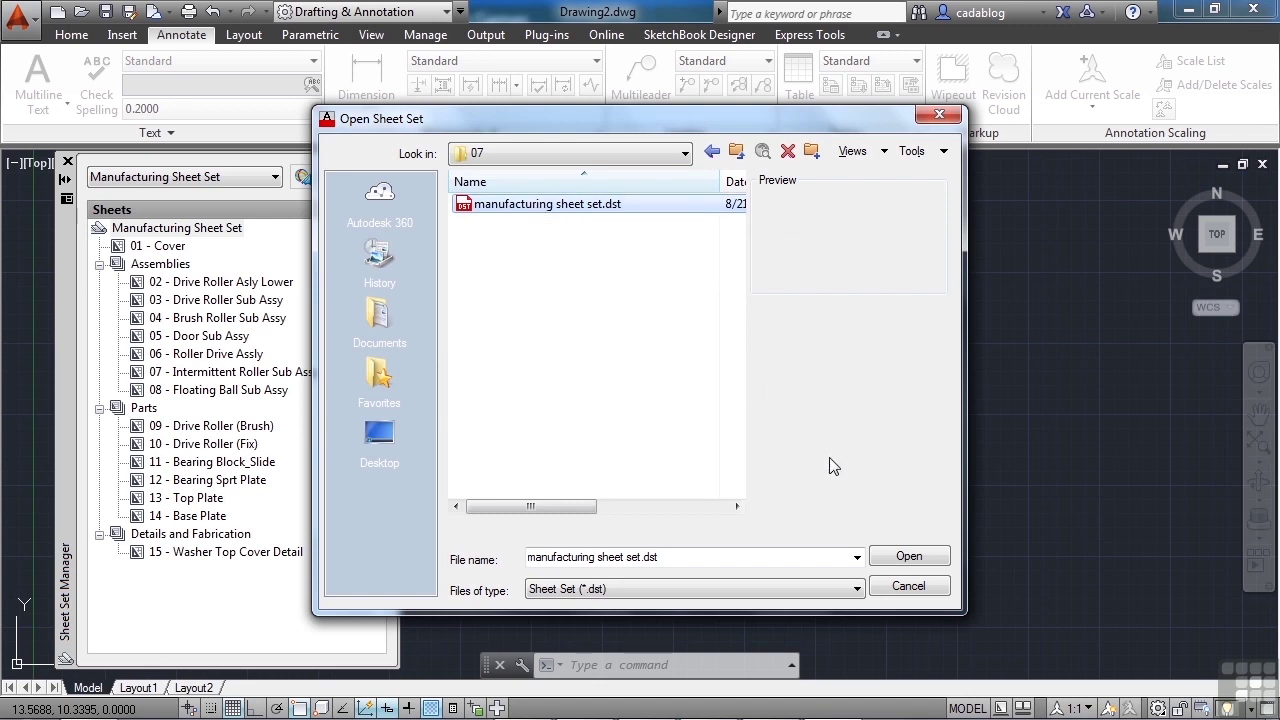
{"action": "left_click", "coordinate": [909, 557]}
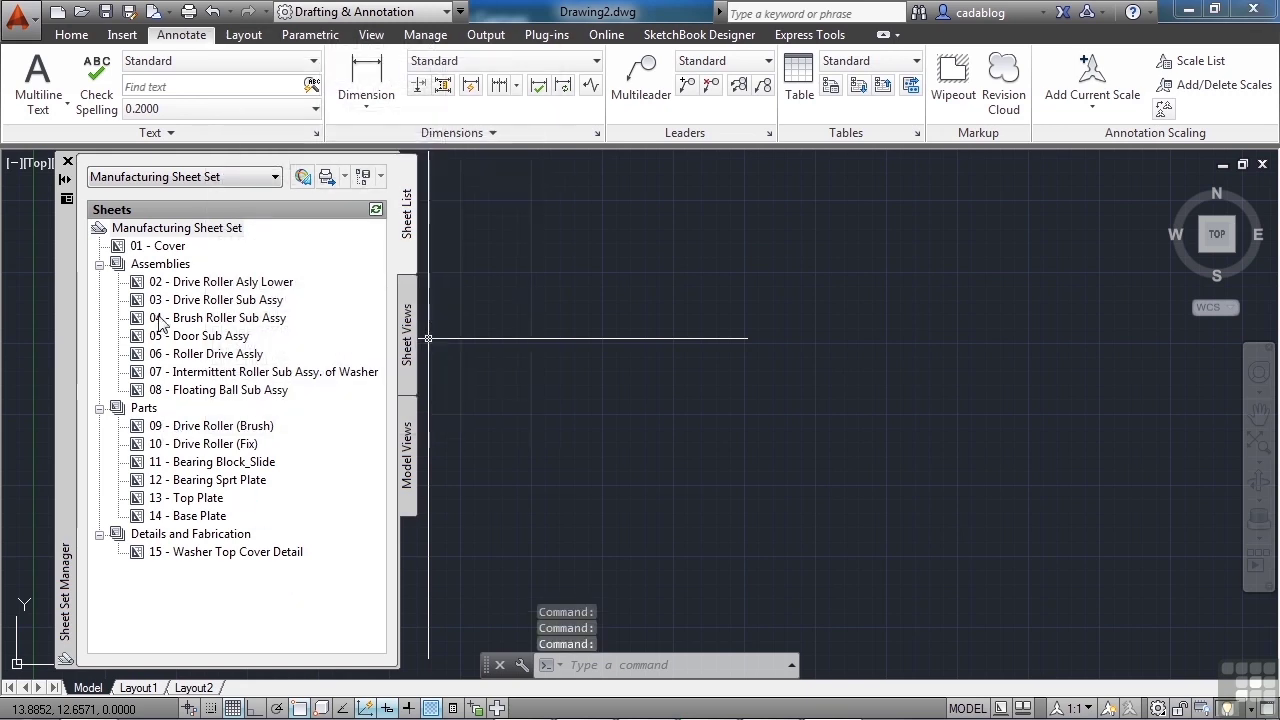
Review sheets 01 - Cover, 02 - Drive Roller Asly Lower and 15 - Washer Top Cover Detail in the sheet list
{"action": "left_click", "coordinate": [160, 247]}
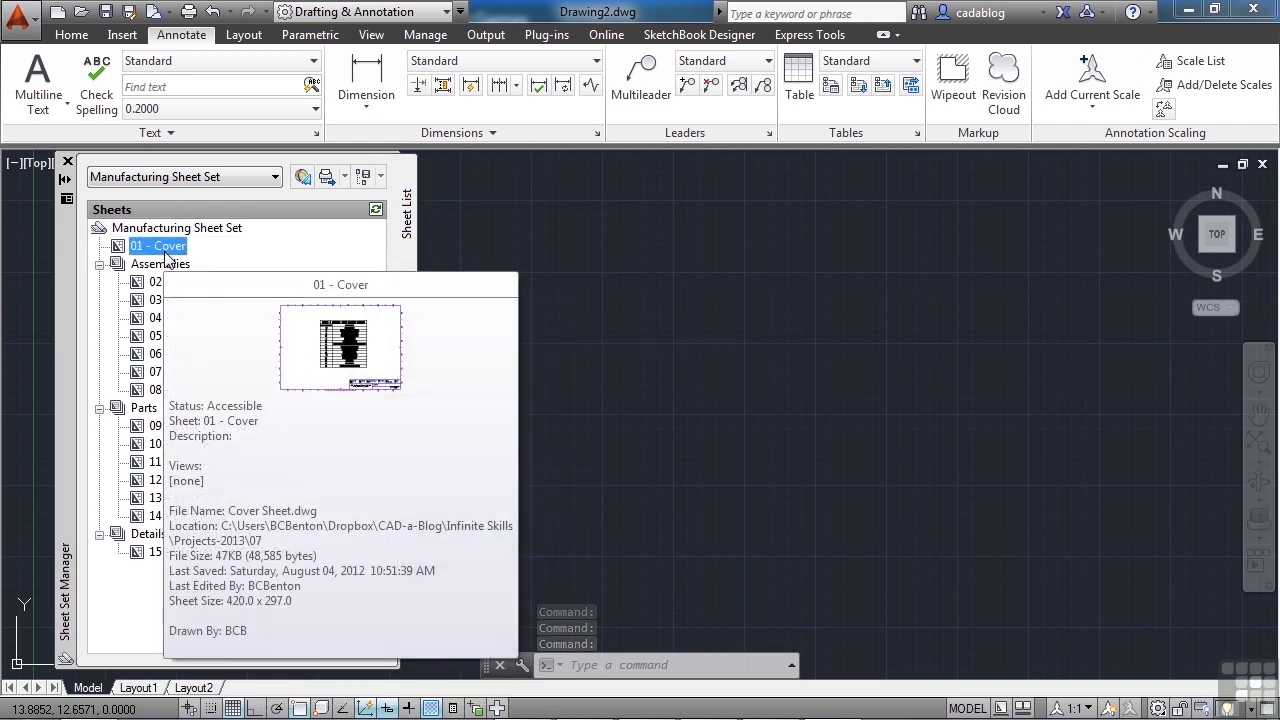
{"action": "left_click", "coordinate": [205, 284]}
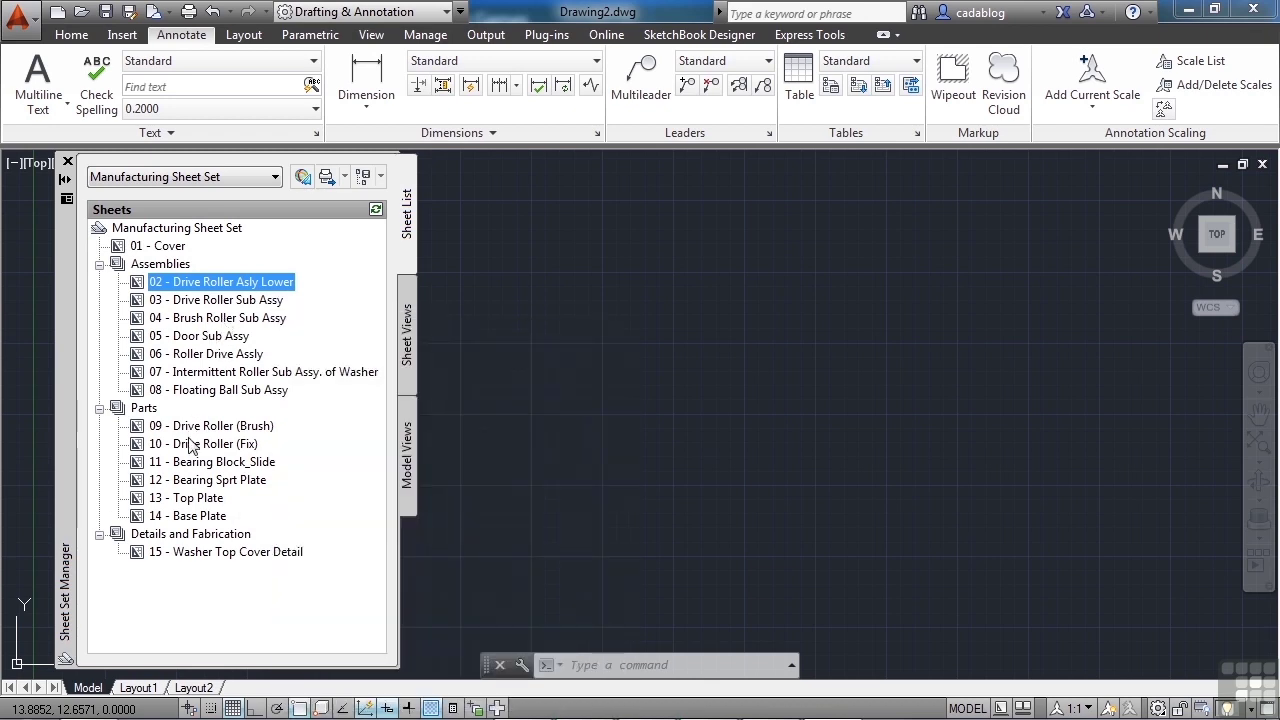
{"action": "left_click", "coordinate": [191, 556]}
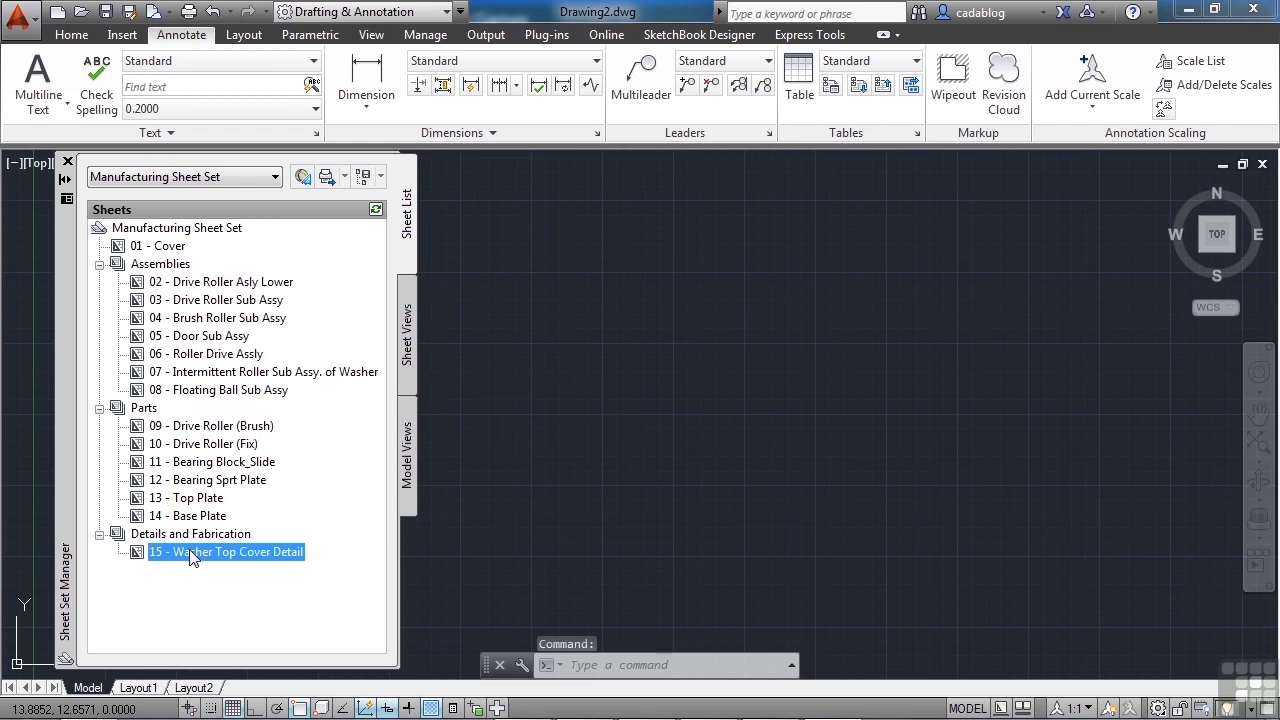
{"action": "mouse_move", "coordinate": [191, 557]}
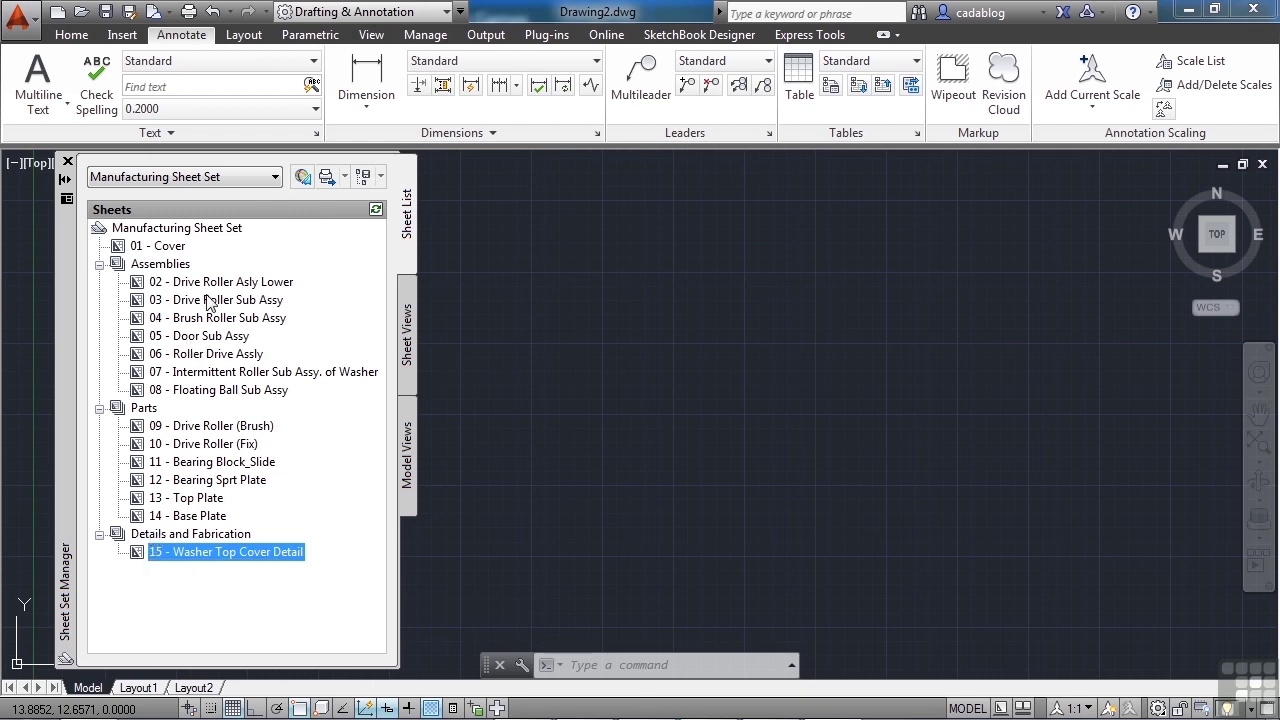
Check the preview details of sheet 02 - Drive Roller Asly Lower and open its drawing from the sheet list
{"action": "mouse_move", "coordinate": [213, 291]}
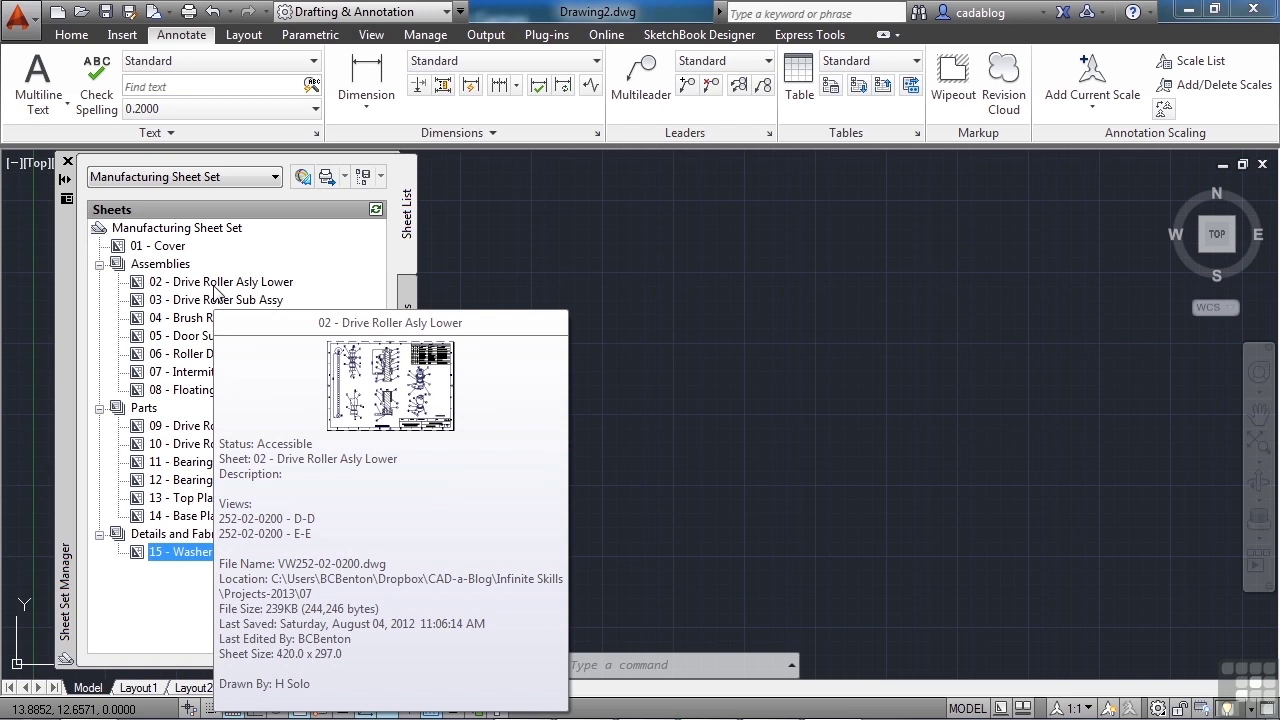
{"action": "left_click", "coordinate": [214, 287]}
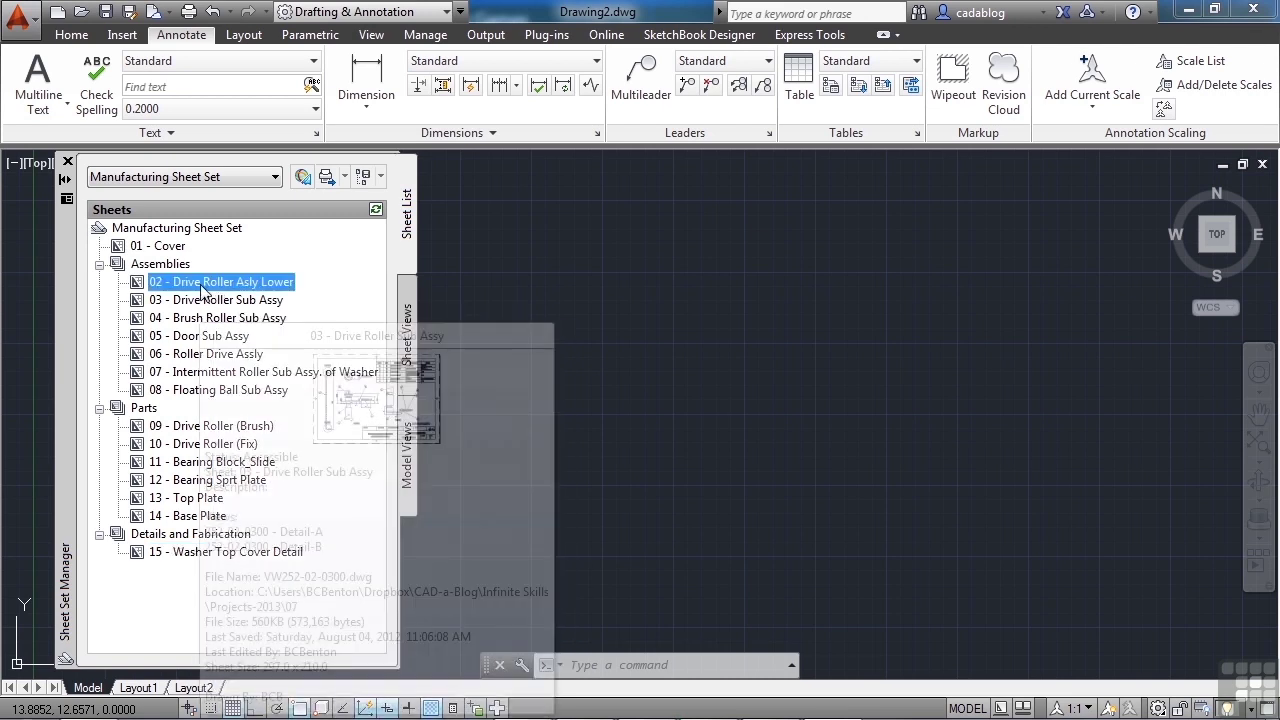
{"action": "mouse_move", "coordinate": [207, 289]}
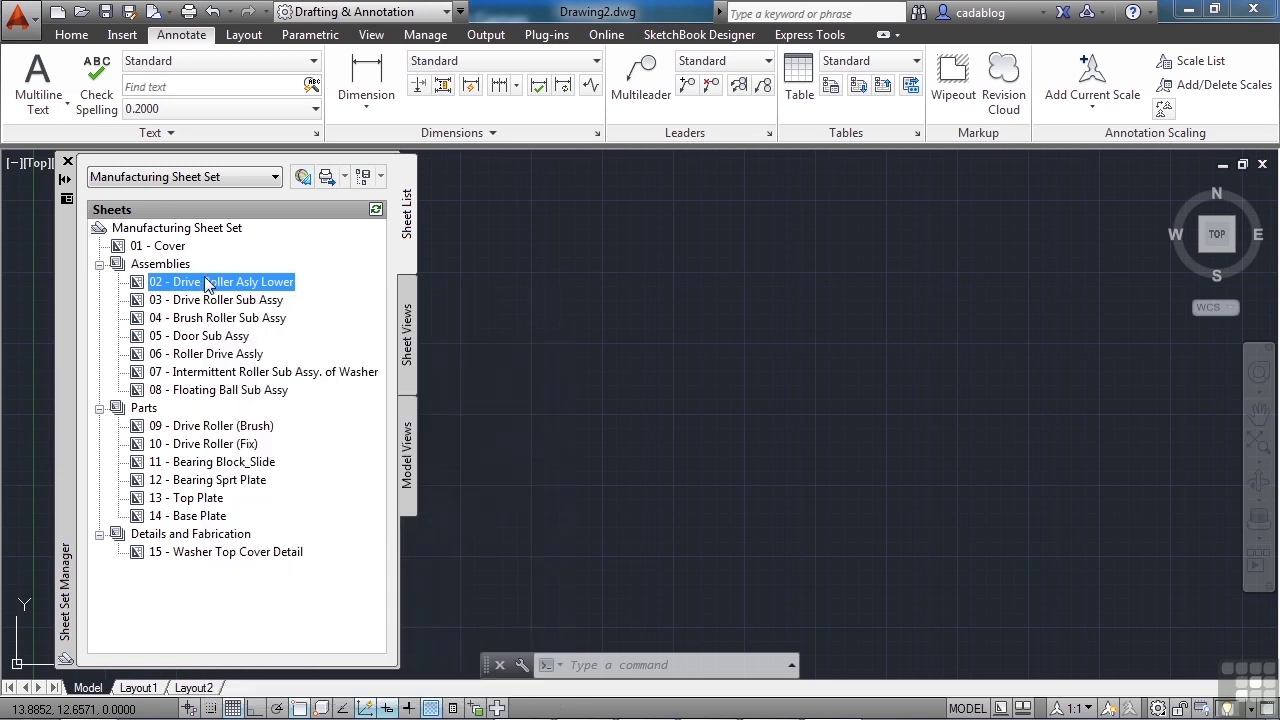
{"action": "double_click", "coordinate": [207, 286]}
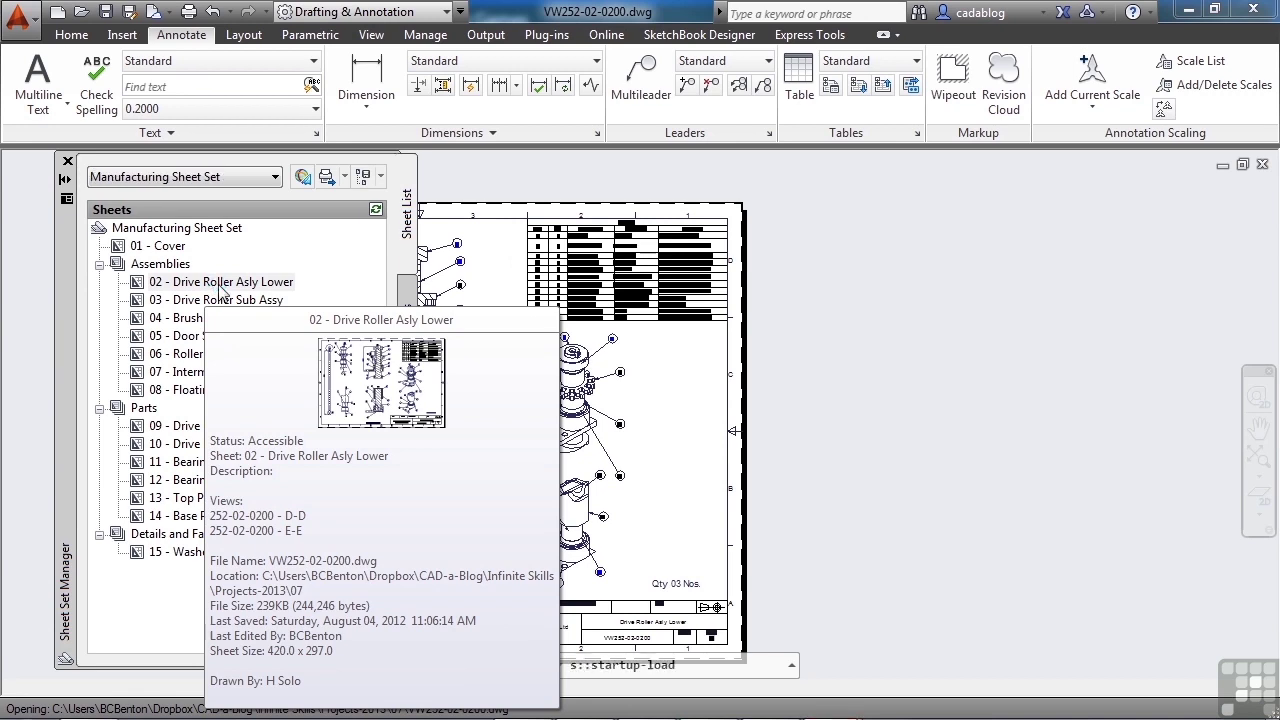
{"action": "scroll", "coordinate": [870, 430], "scroll_direction": "down", "scroll_amount": 3}
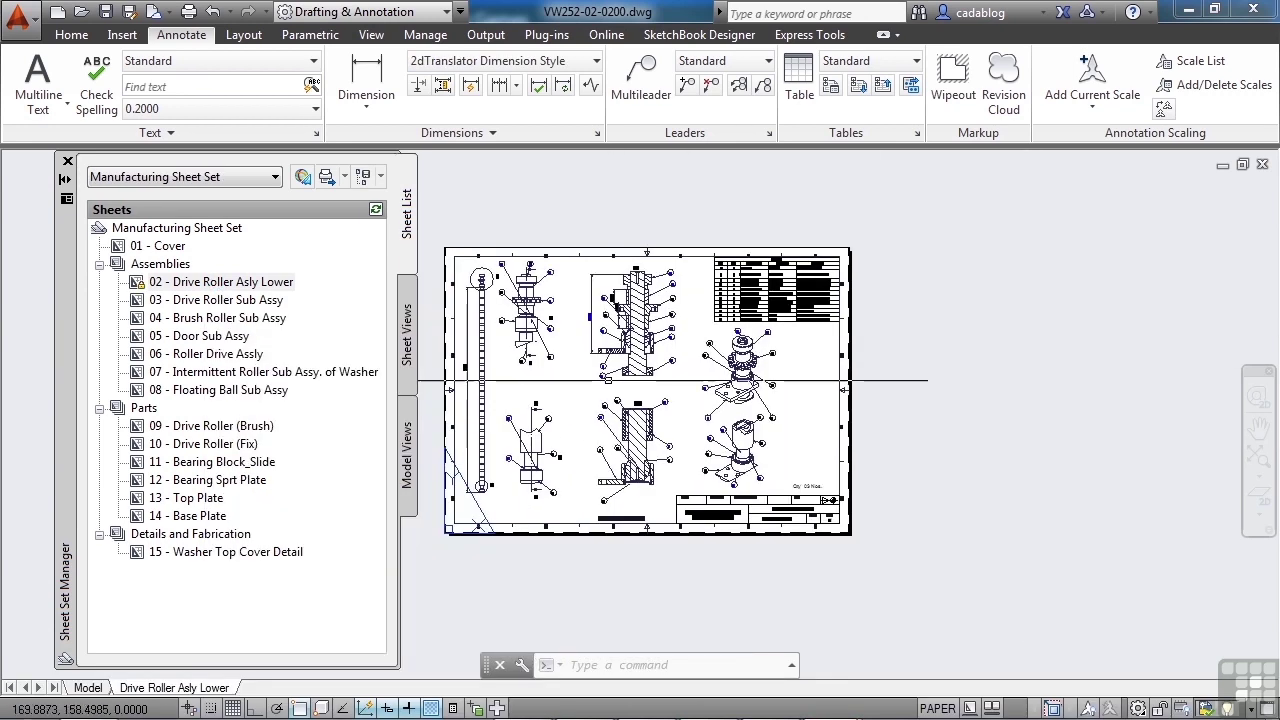
{"action": "scroll", "coordinate": [941, 460], "scroll_direction": "up", "scroll_amount": 2}
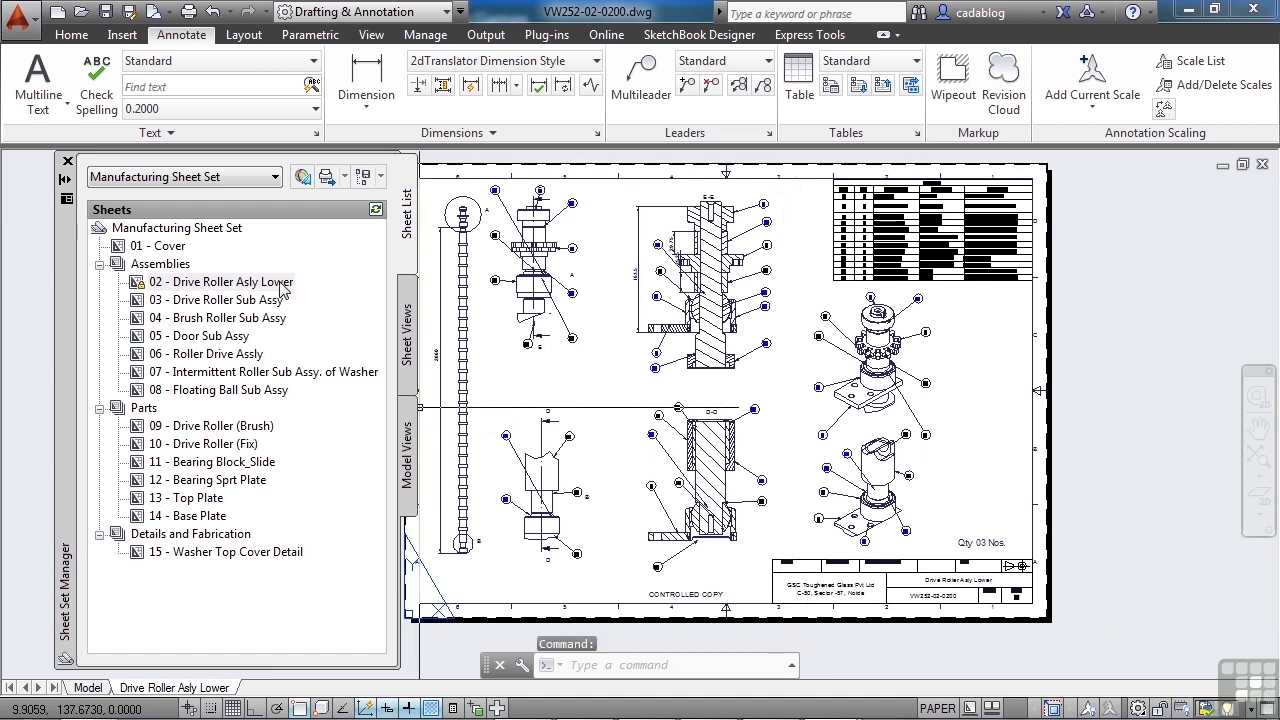
Select the whole Manufacturing Sheet Set and examine its publish options, from DWF, PDF and plotter output to plot stamp settings
{"action": "mouse_move", "coordinate": [283, 289]}
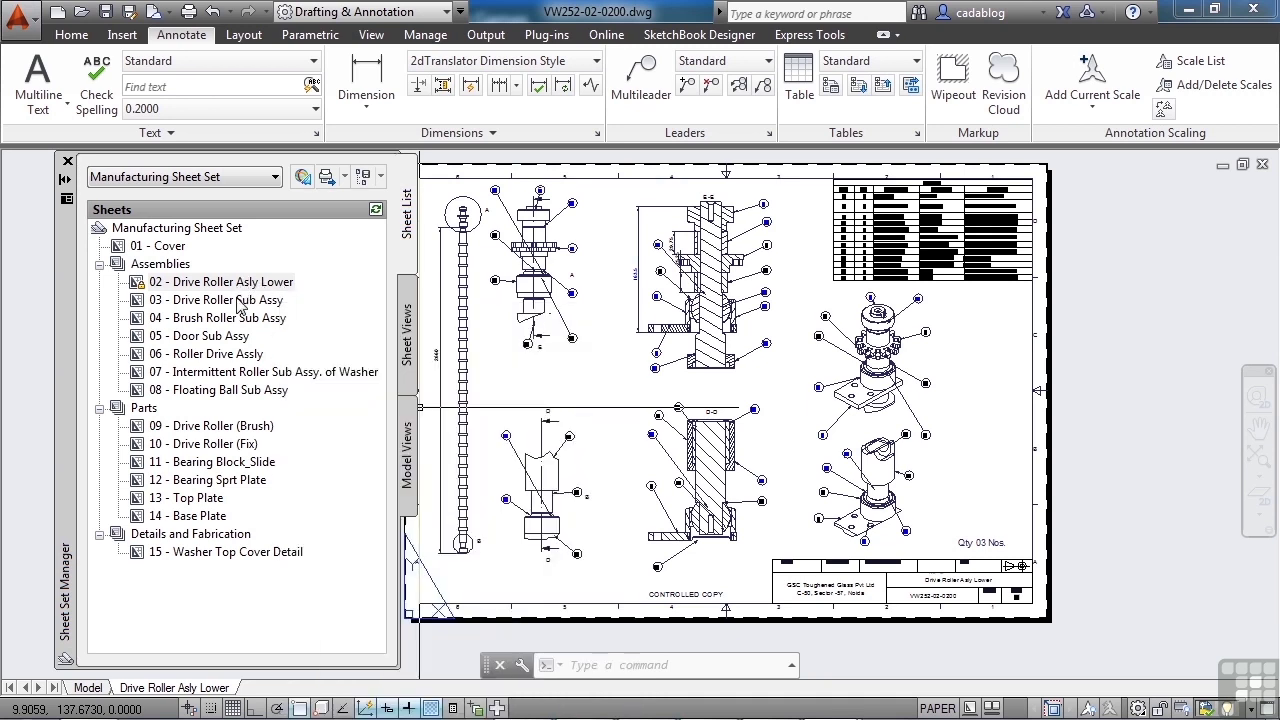
{"action": "left_click", "coordinate": [160, 266]}
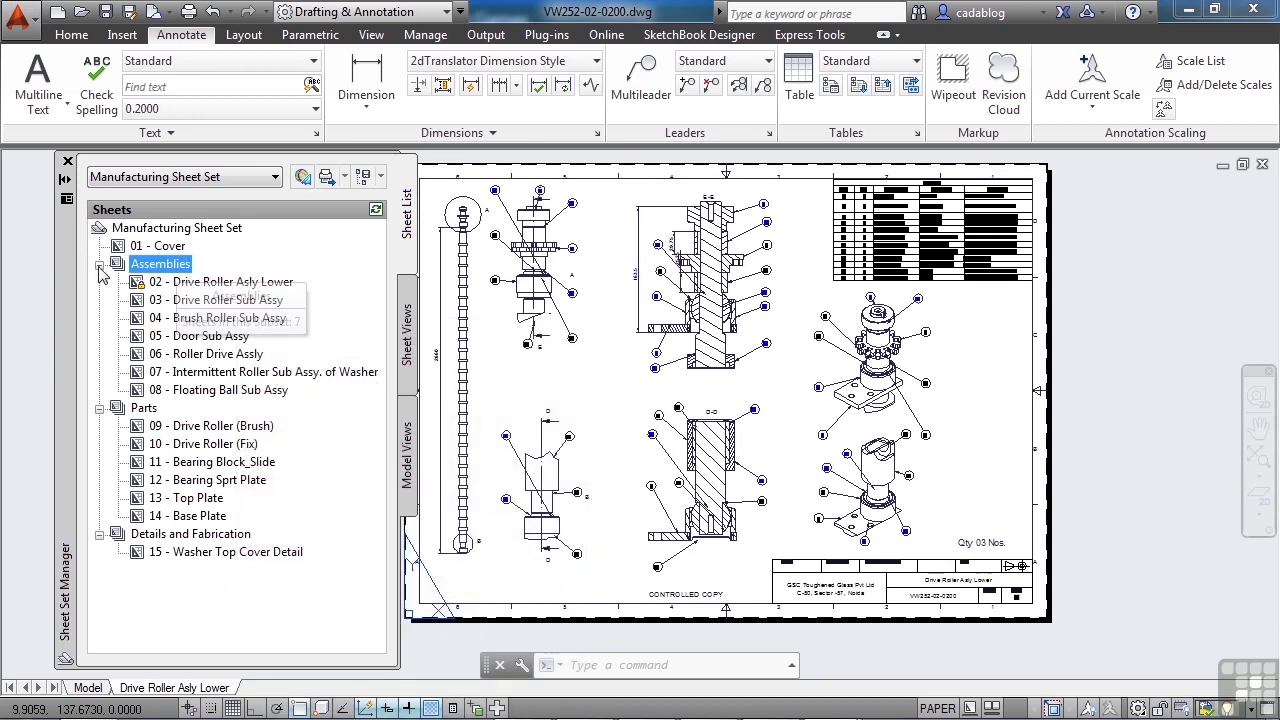
{"action": "left_click", "coordinate": [172, 230]}
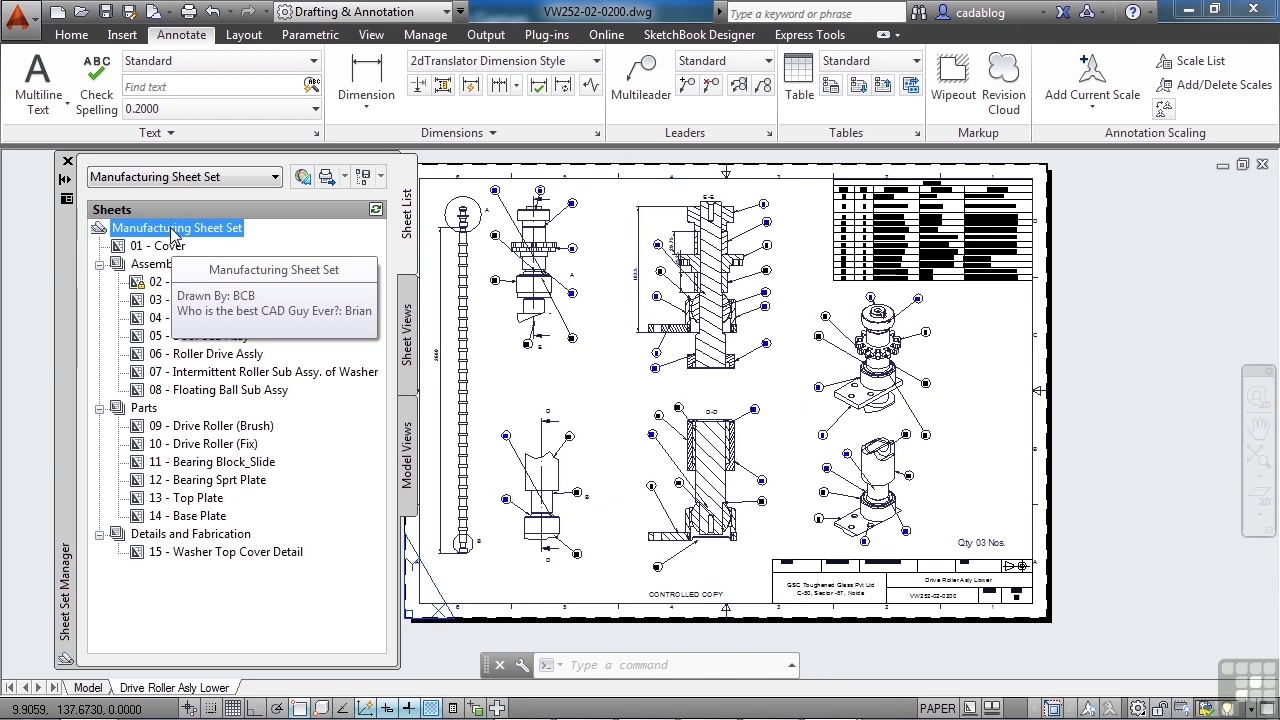
{"action": "right_click", "coordinate": [172, 230]}
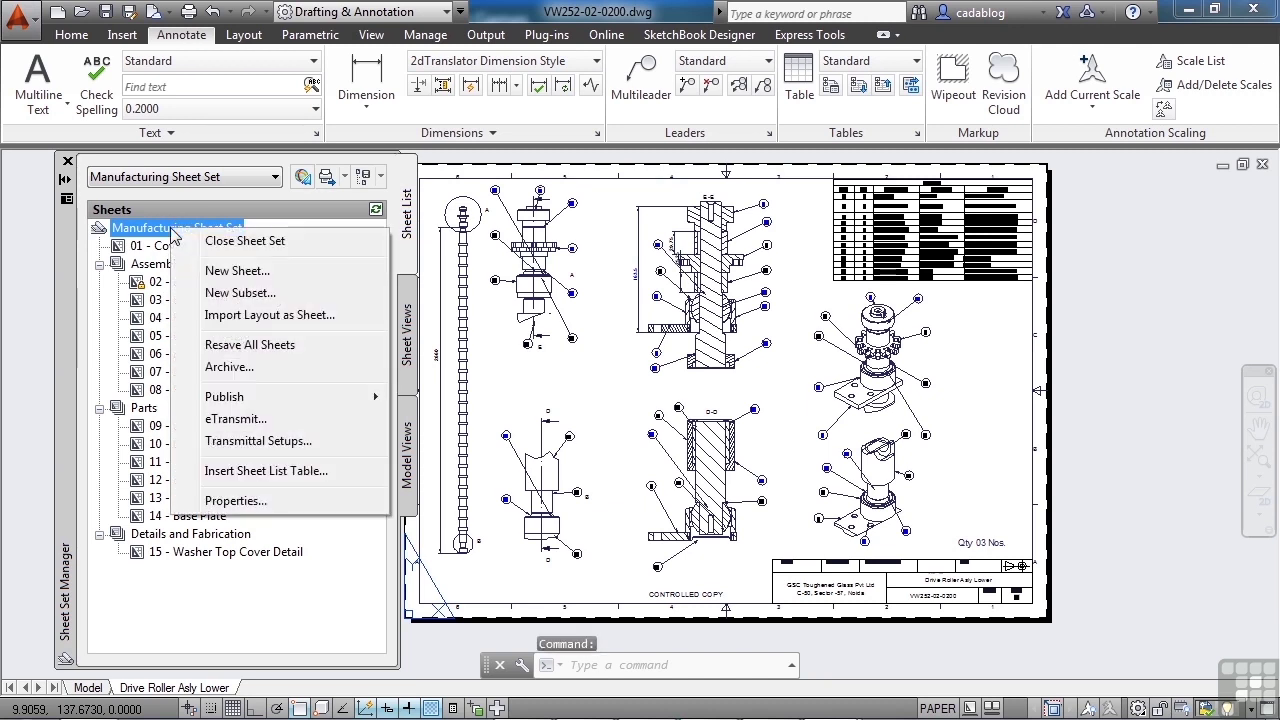
{"action": "mouse_move", "coordinate": [228, 400]}
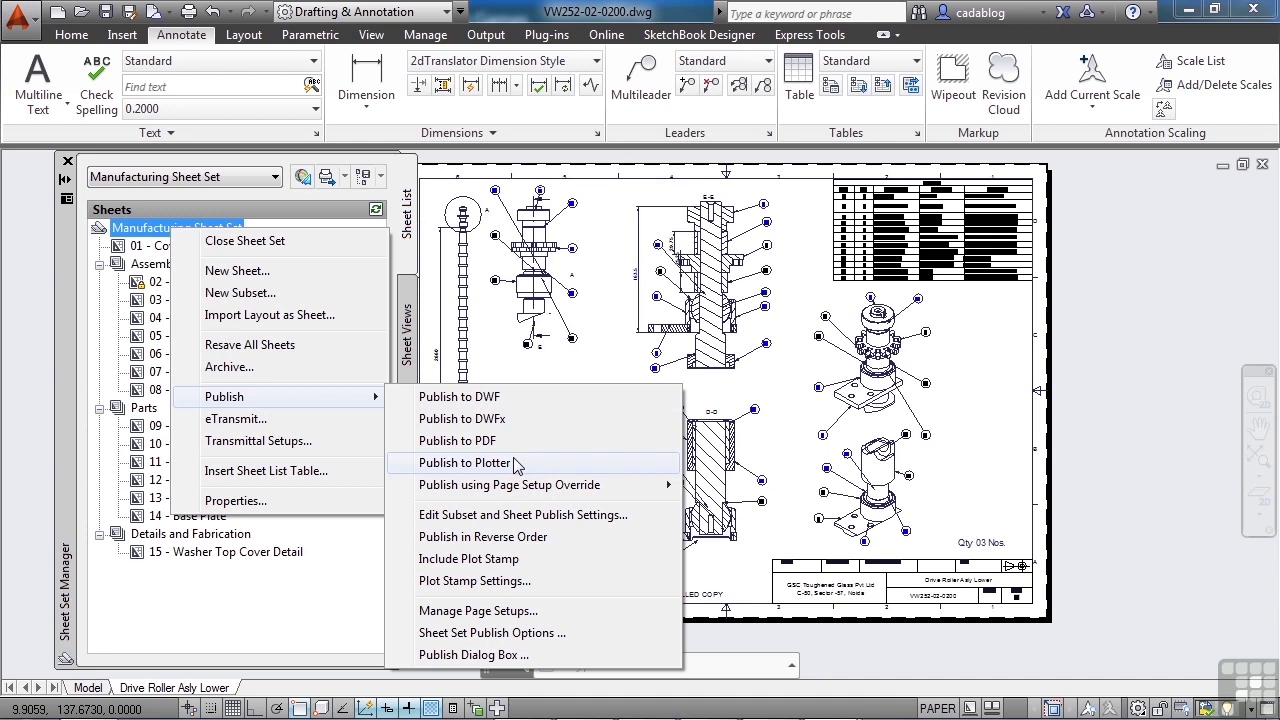
{"action": "mouse_move", "coordinate": [543, 497]}
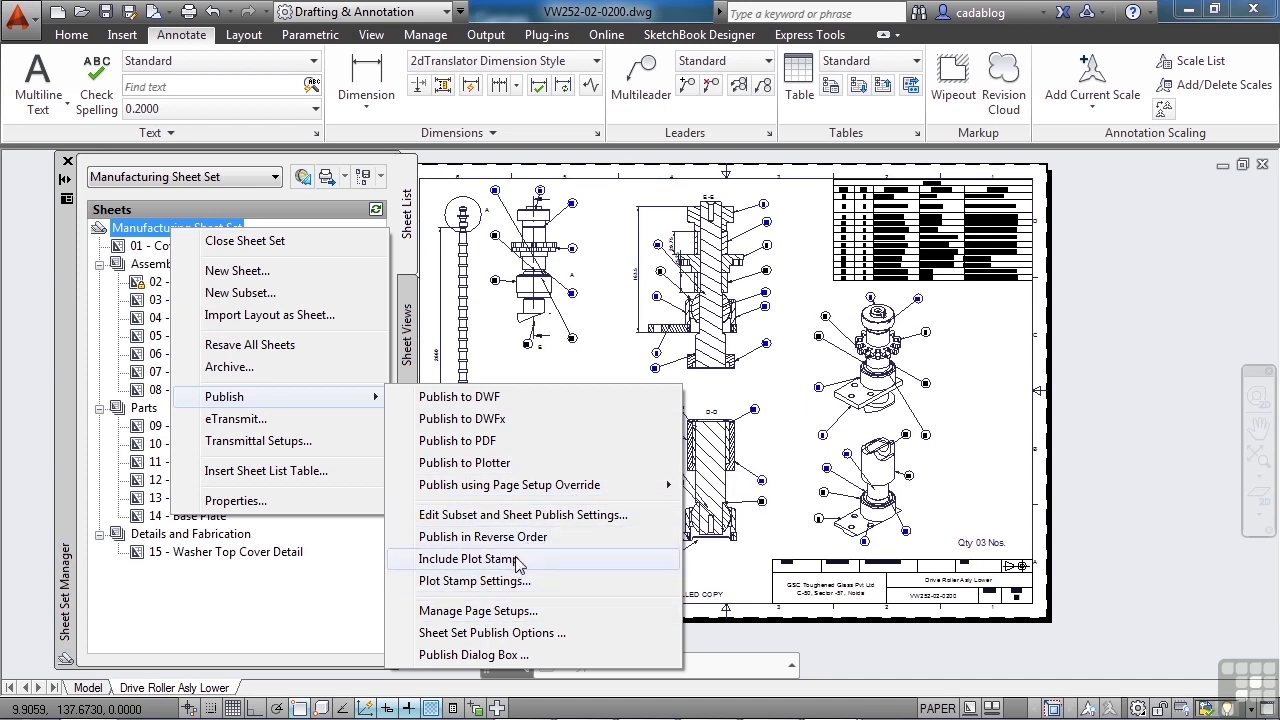
{"action": "left_click", "coordinate": [497, 464]}
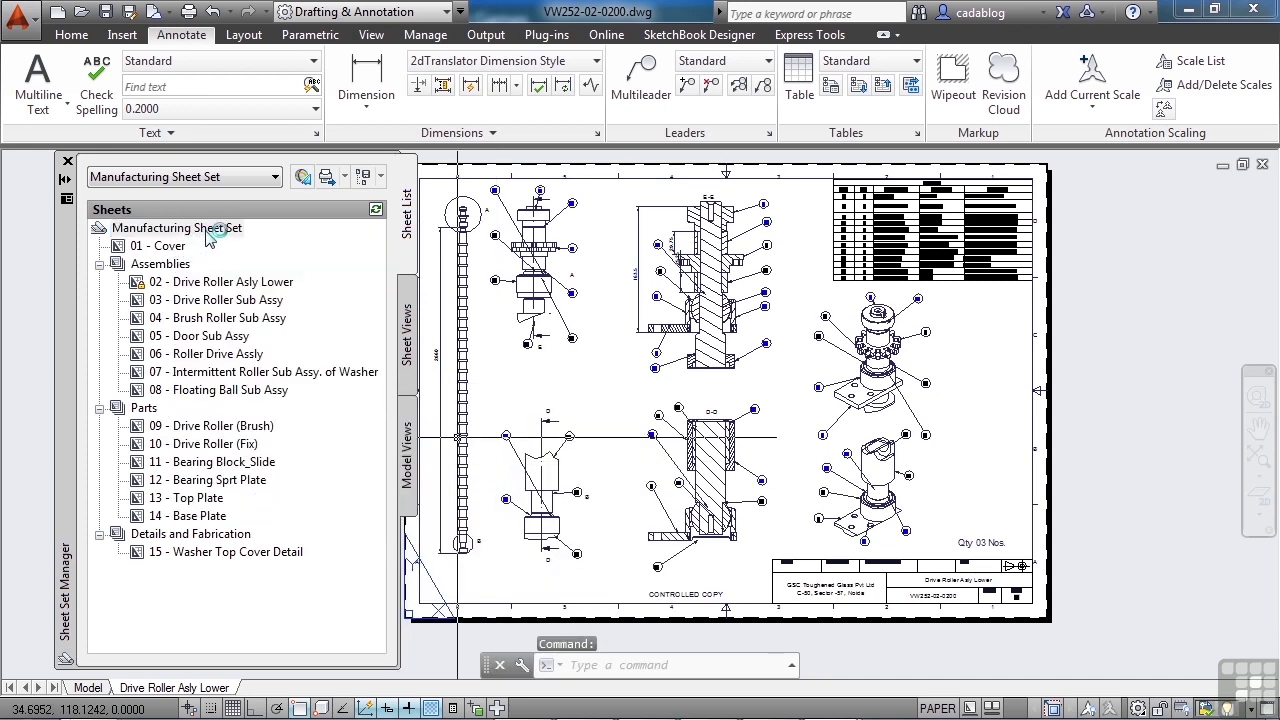
Open the properties of the Manufacturing Sheet Set and widen the property name column to read the custom property name in full
{"action": "mouse_move", "coordinate": [210, 230]}
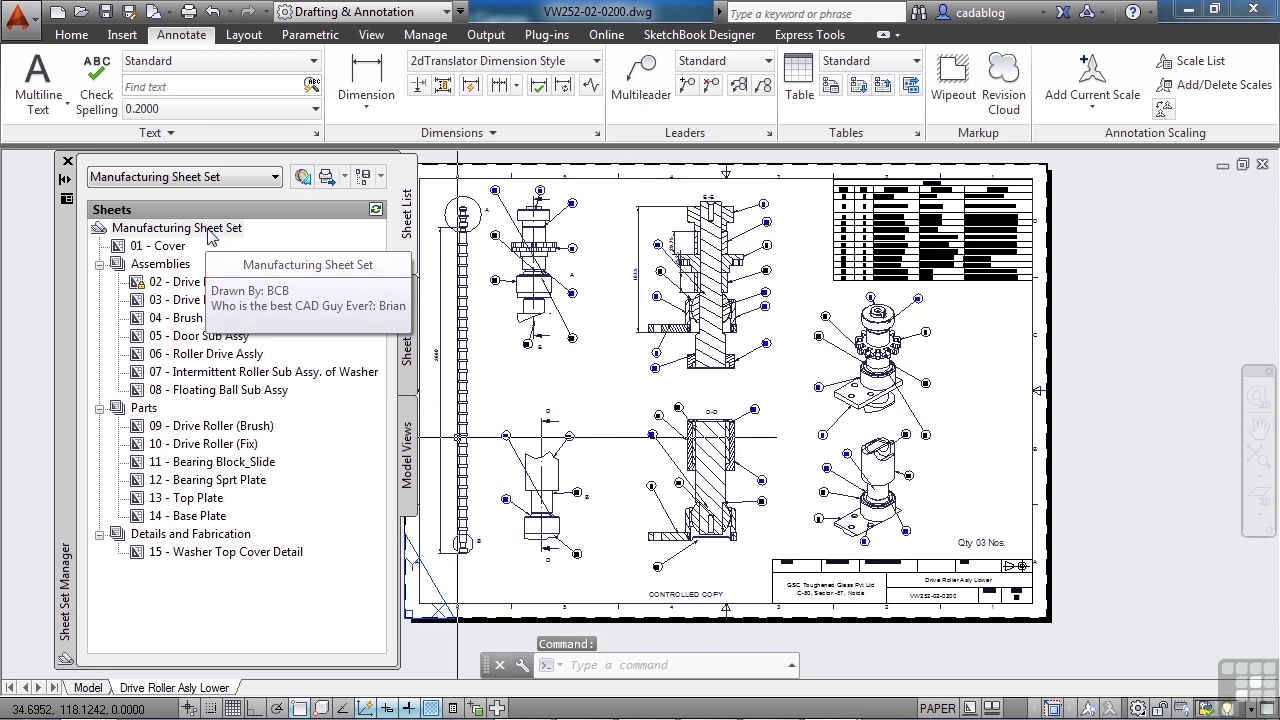
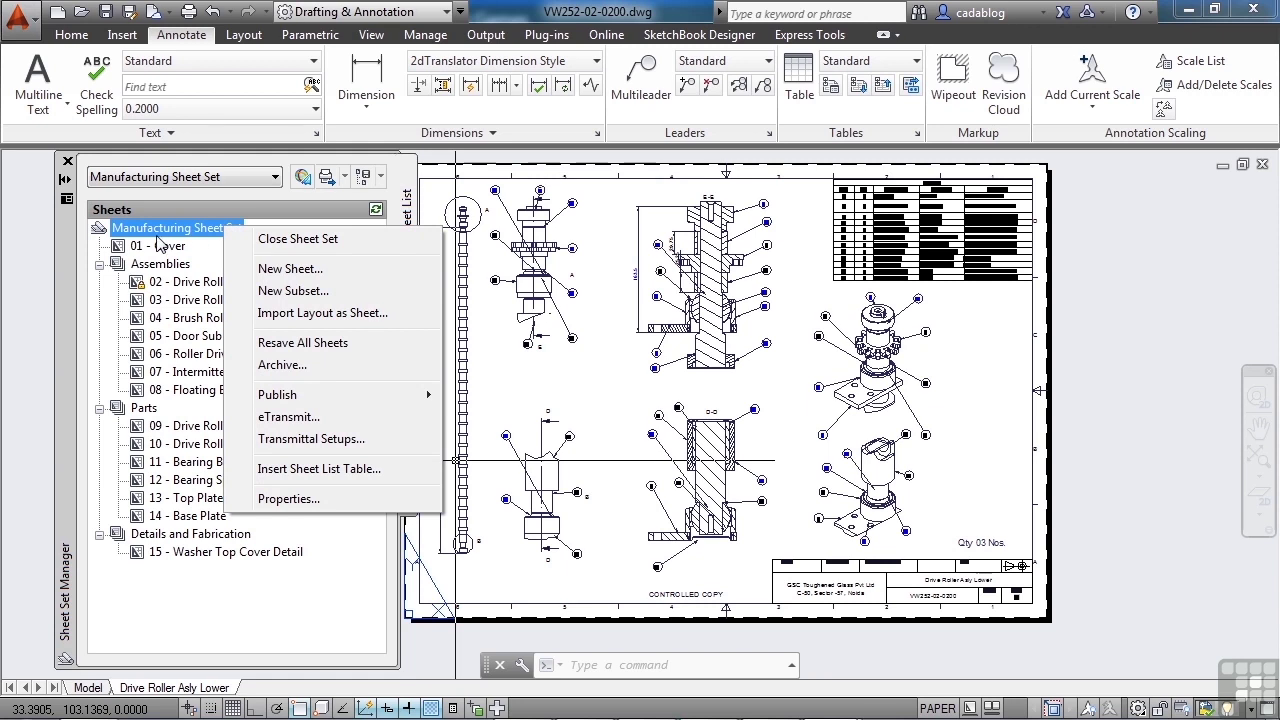
{"action": "left_click", "coordinate": [316, 496]}
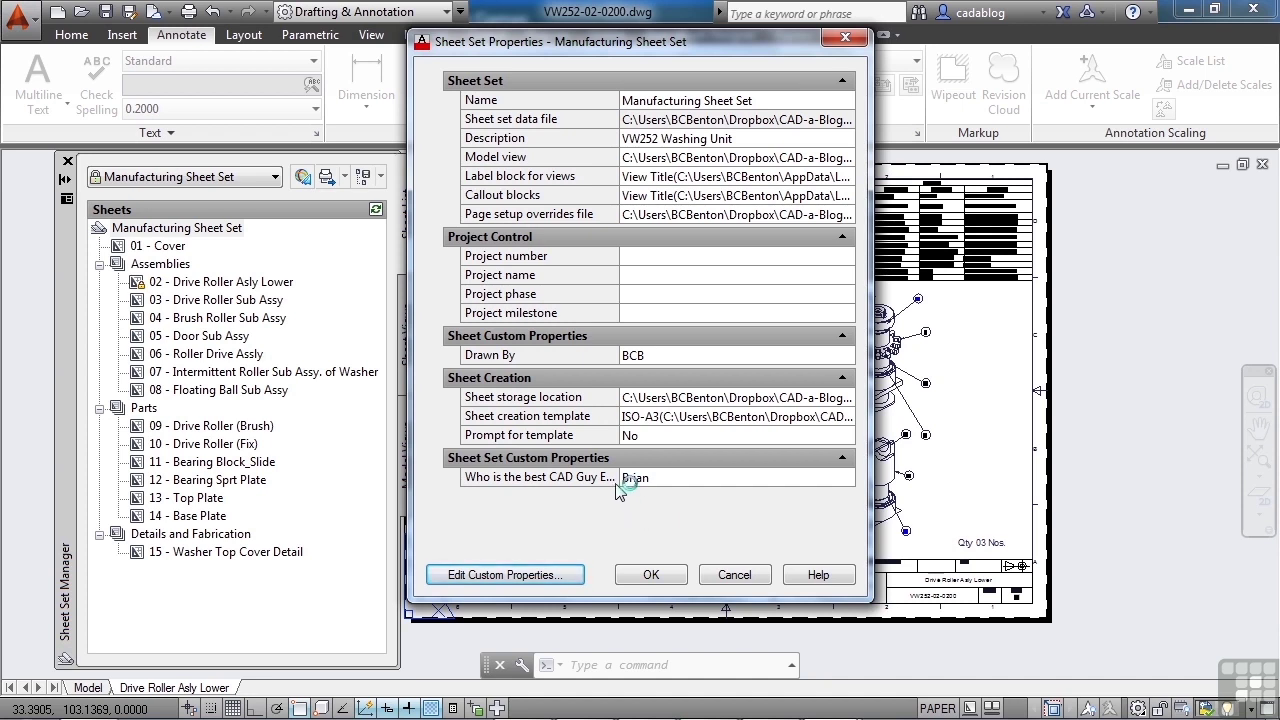
{"action": "left_click_drag", "start_coordinate": [621, 477], "coordinate": [655, 477]}
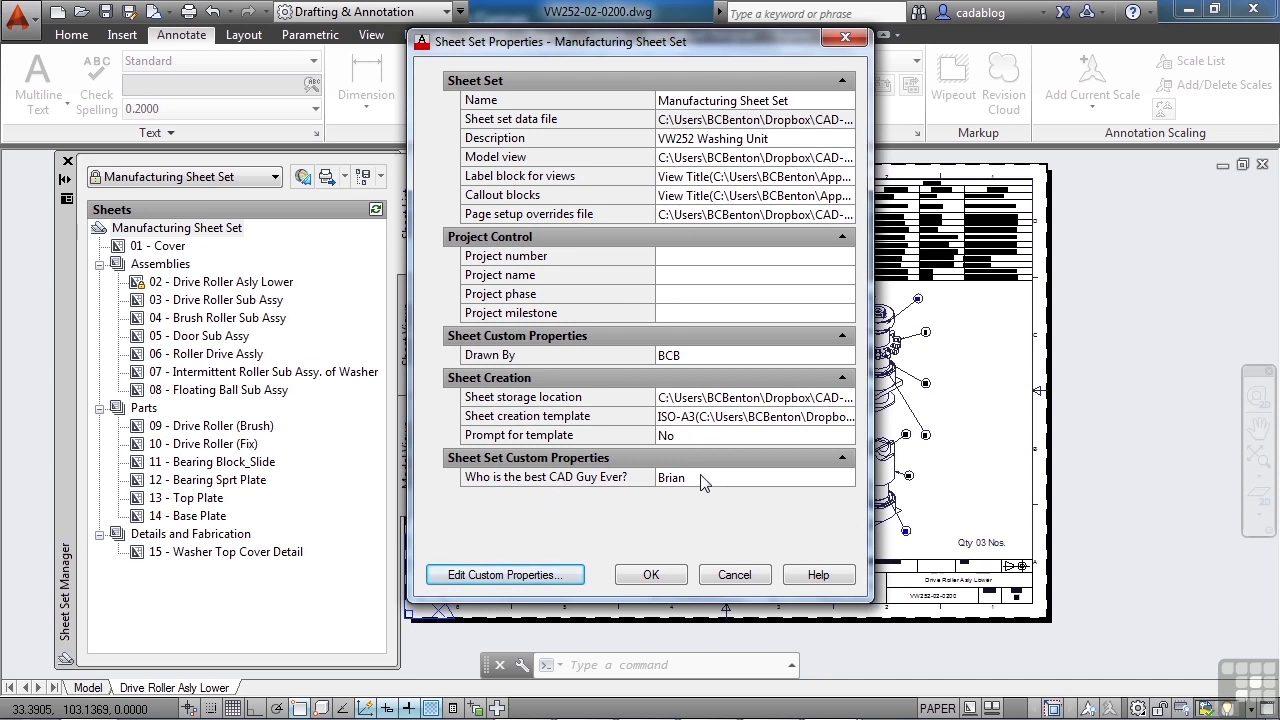
Examine the sheet set's custom properties and the form for adding one, and close the properties without adding any
{"action": "left_click", "coordinate": [550, 580]}
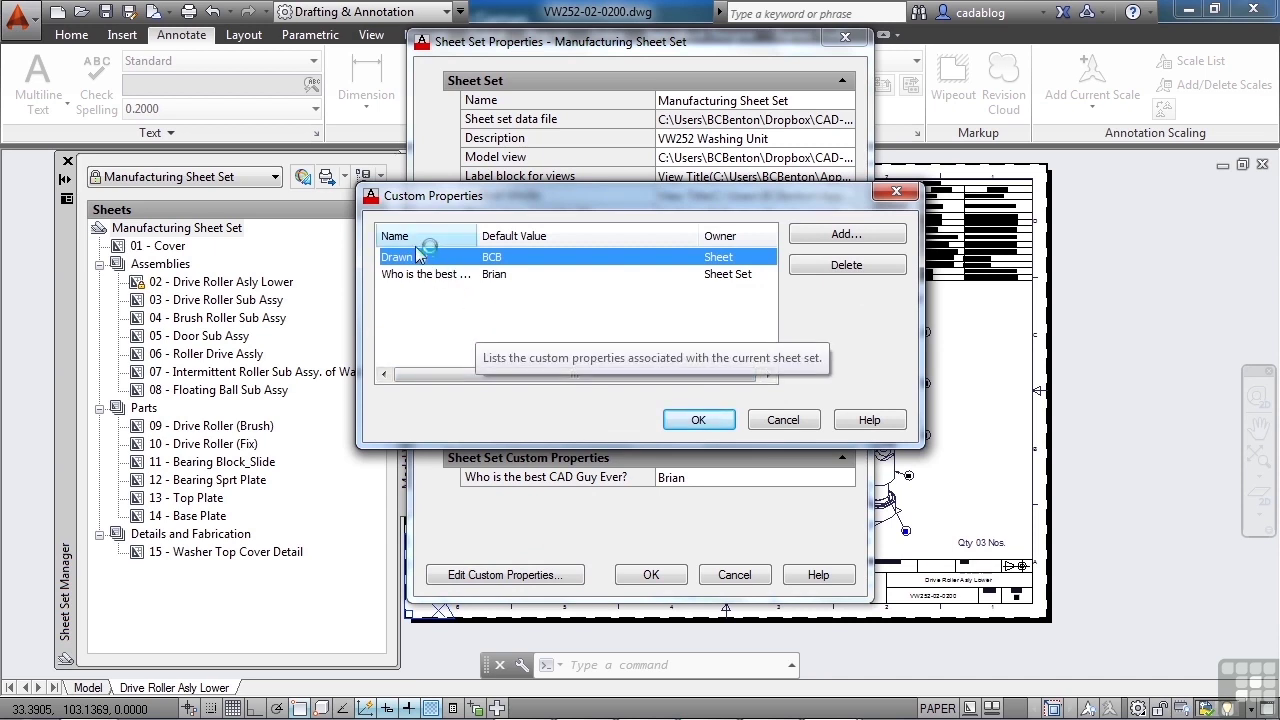
{"action": "left_click", "coordinate": [835, 240]}
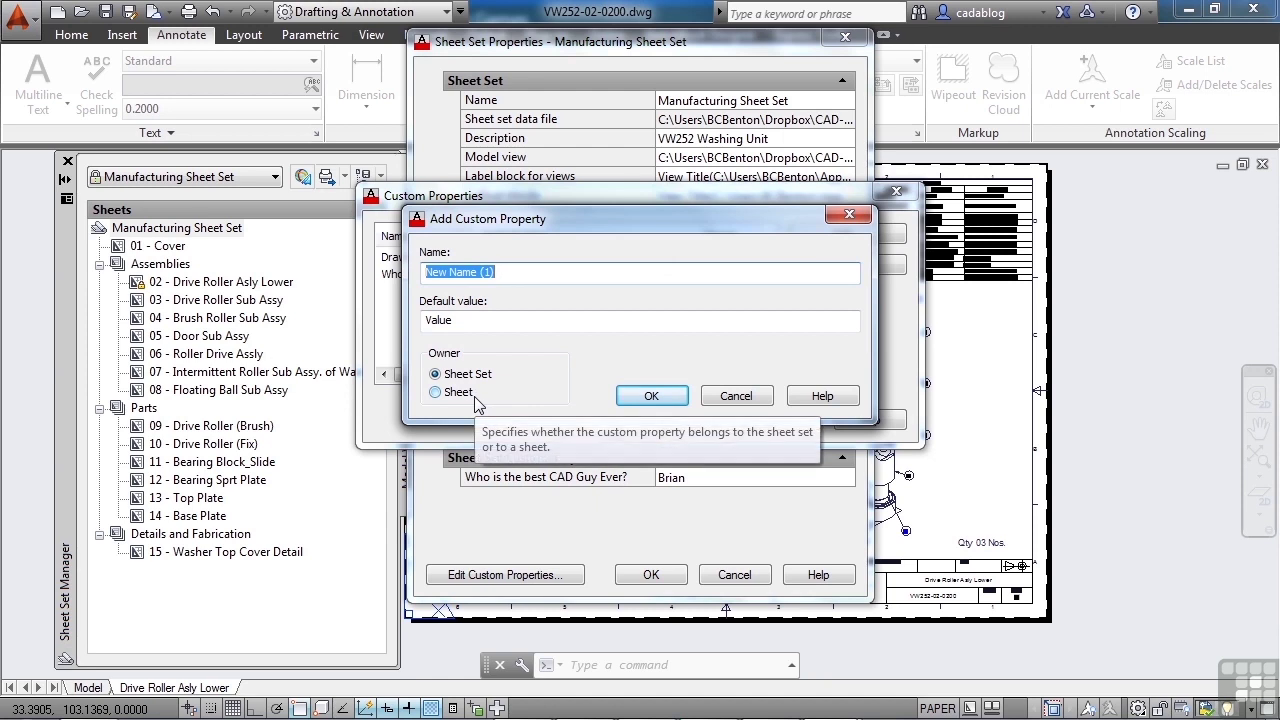
{"action": "left_click", "coordinate": [727, 399]}
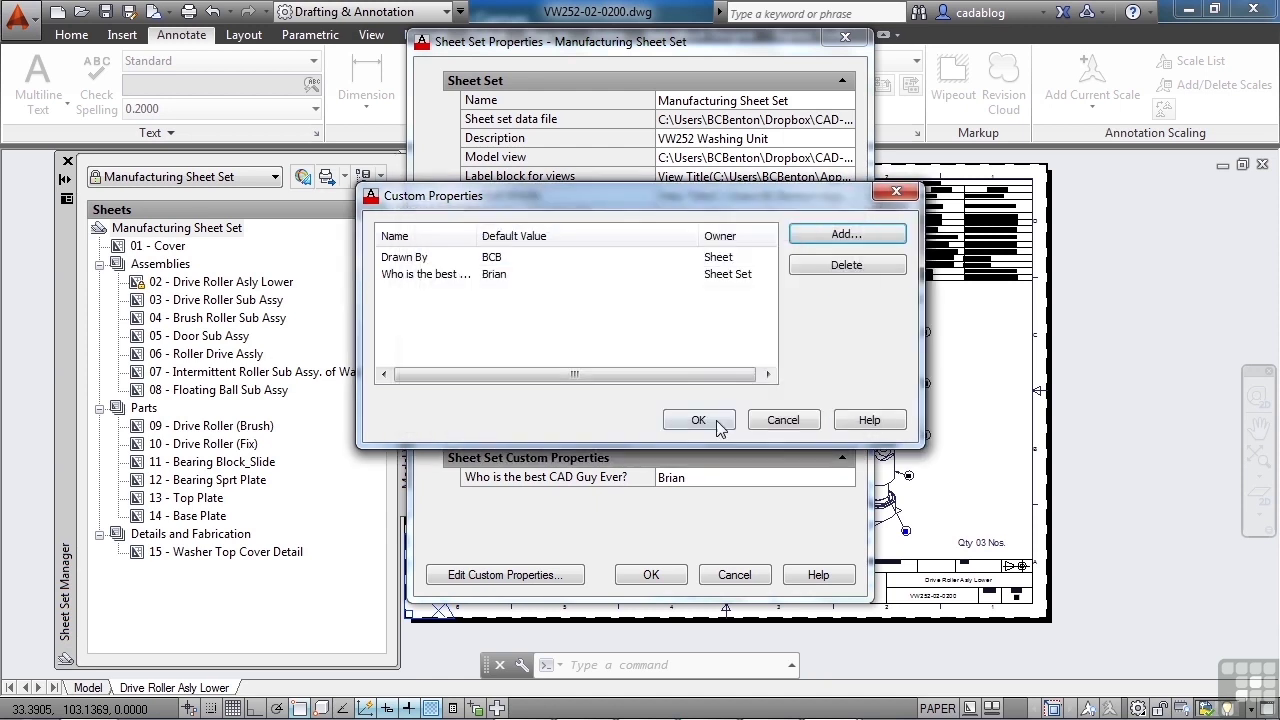
{"action": "left_click", "coordinate": [780, 420]}
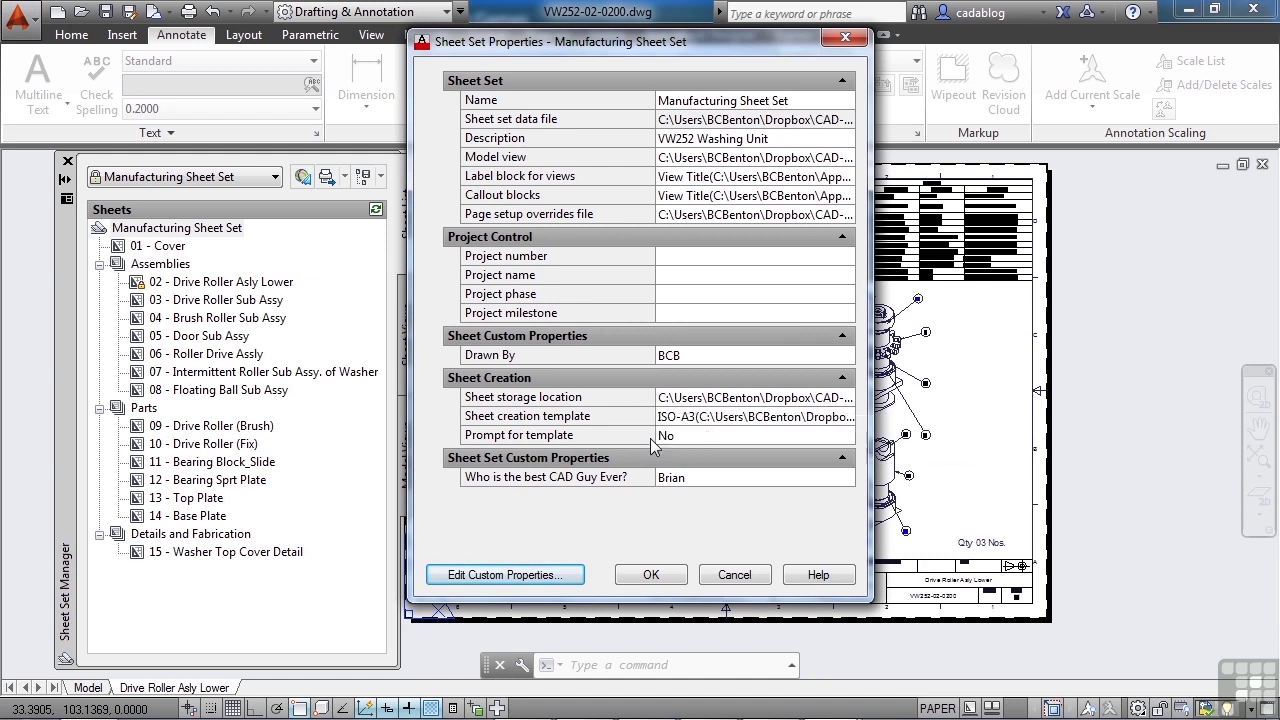
{"action": "left_click", "coordinate": [651, 576]}
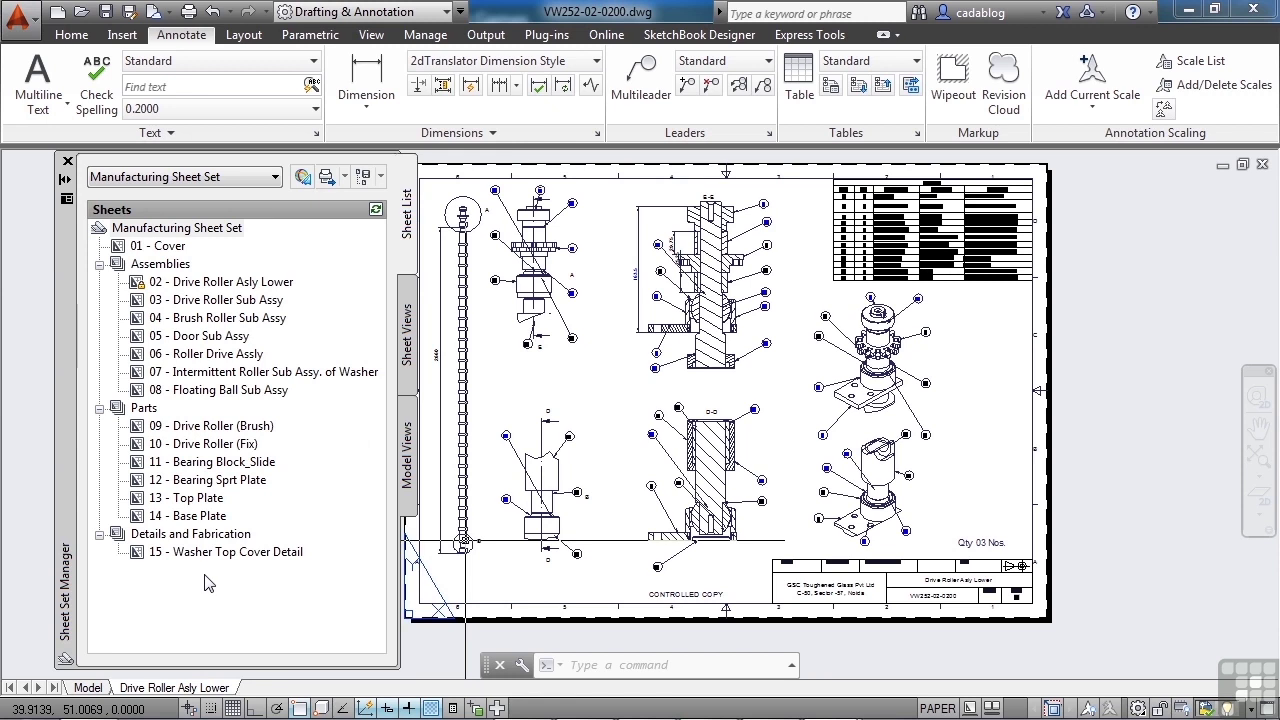
Renumber the Drive Roller Asly Lower sheet as 03 and the Drive Roller Sub Assy sheet as 04
{"action": "left_click", "coordinate": [181, 287]}
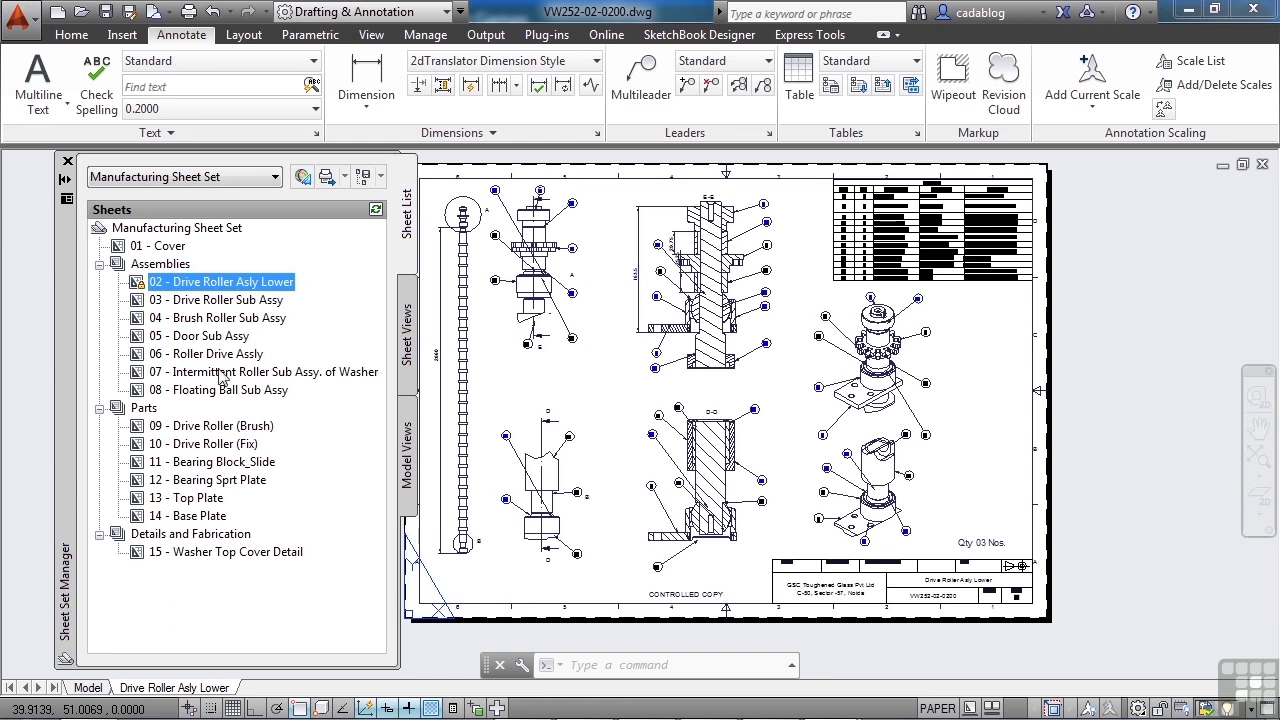
{"action": "right_click", "coordinate": [218, 289]}
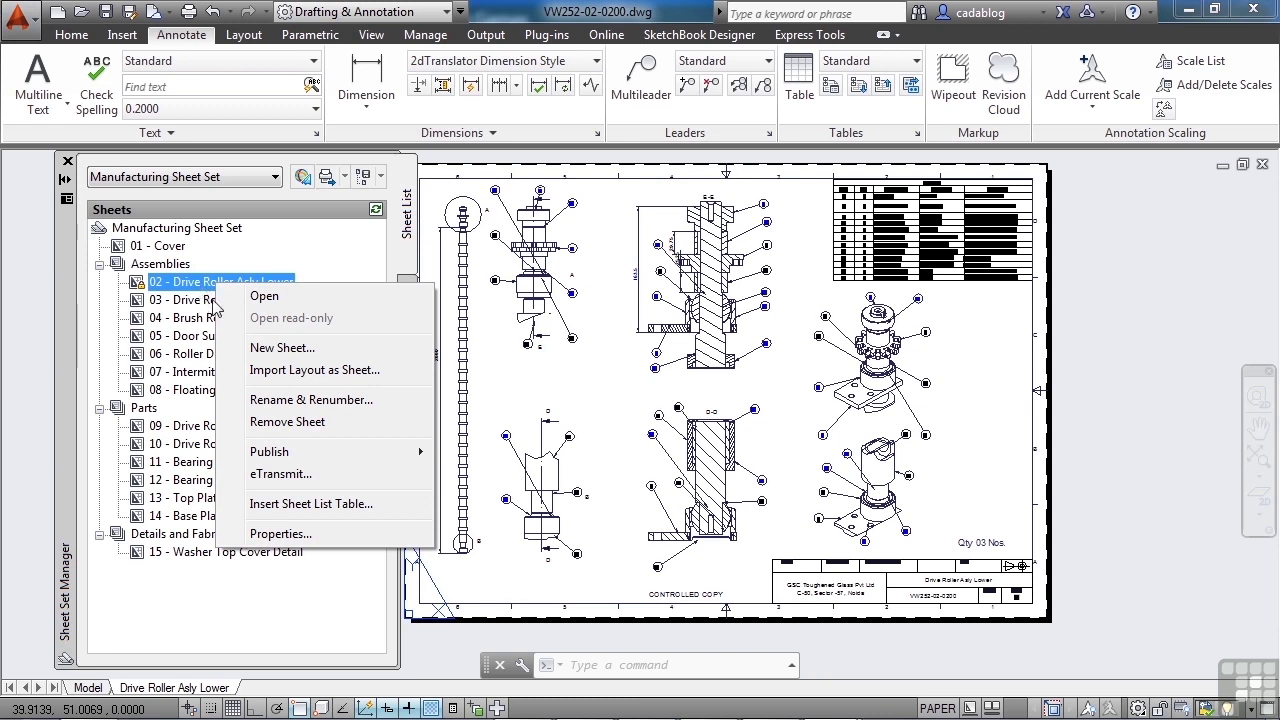
{"action": "left_click", "coordinate": [318, 400]}
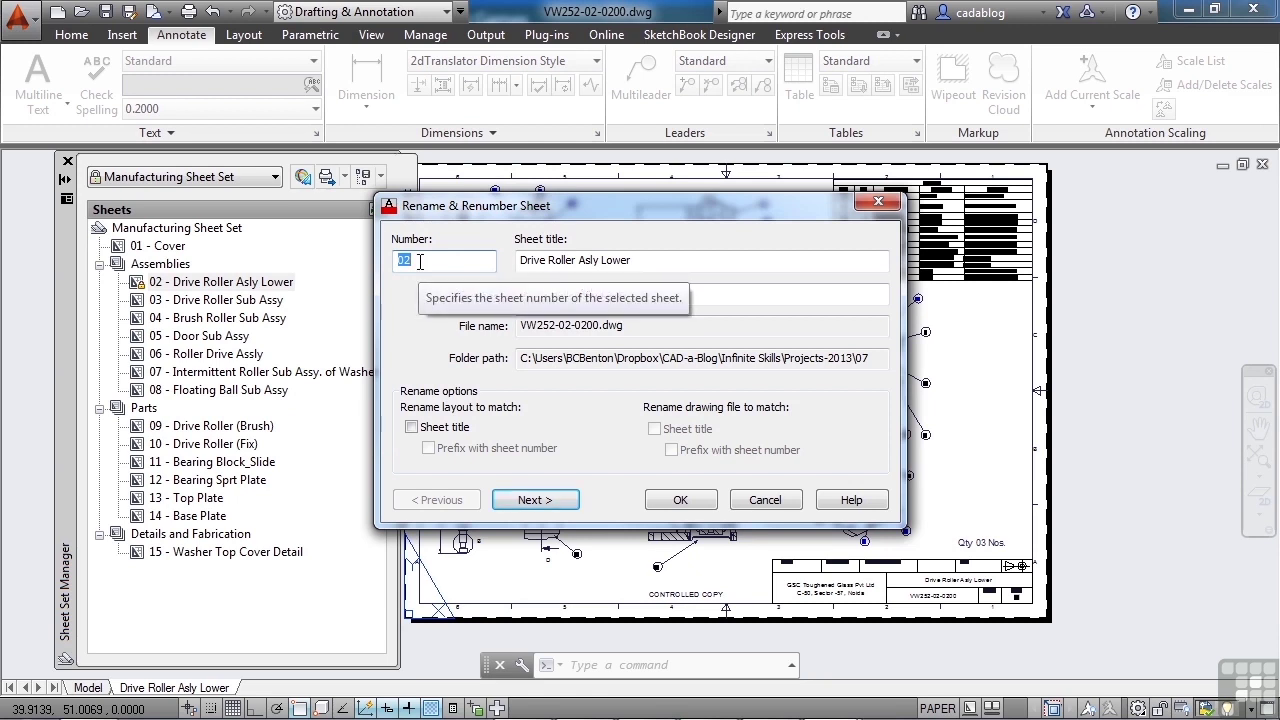
{"action": "type", "text": "03"}
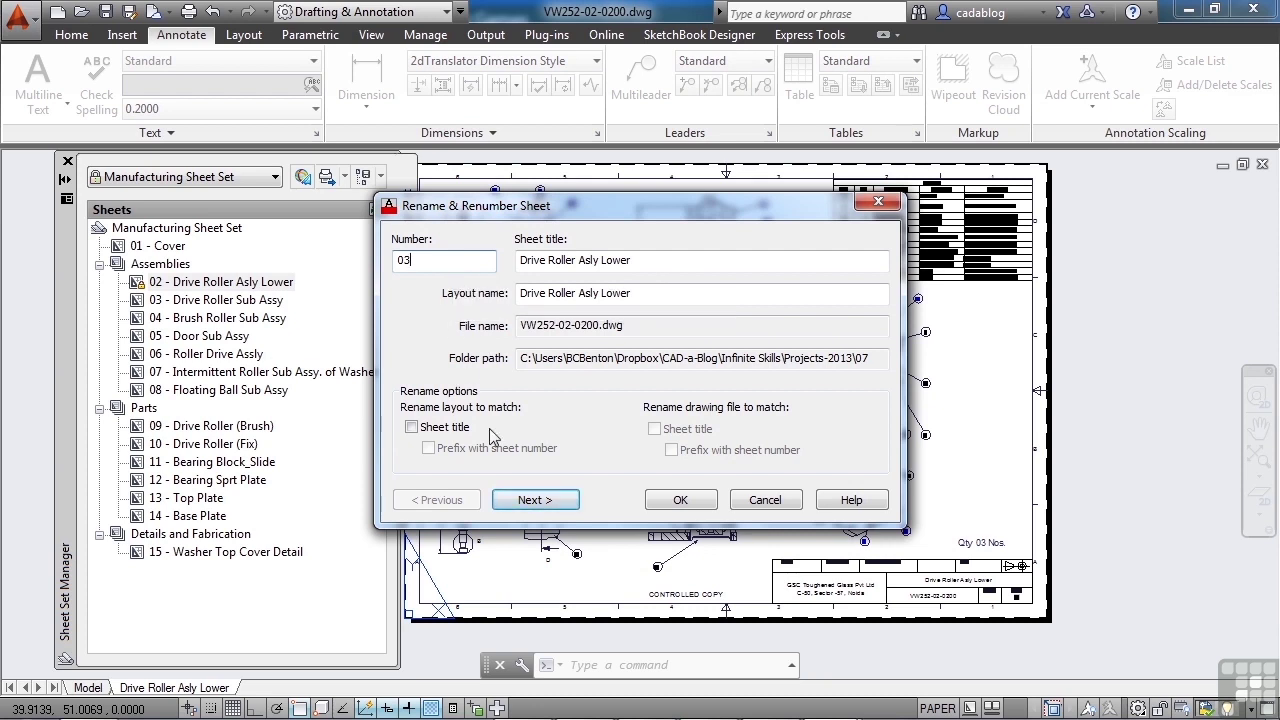
{"action": "left_click", "coordinate": [524, 500]}
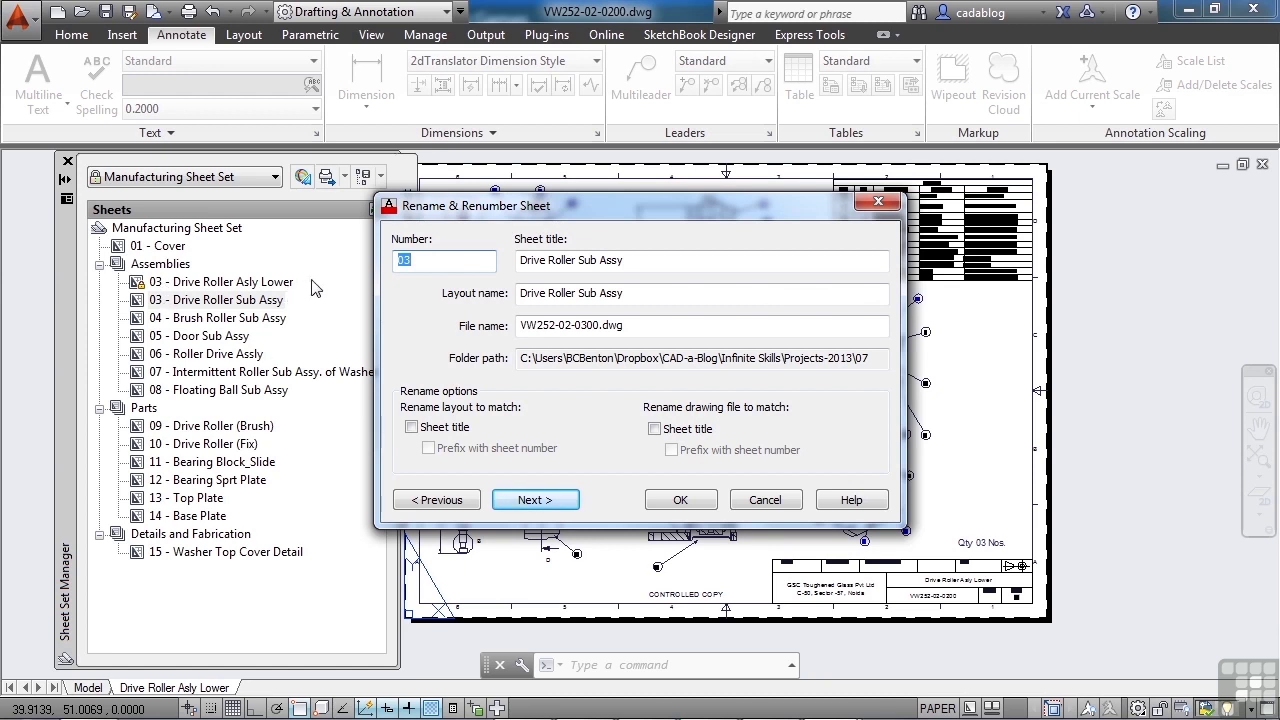
{"action": "type", "text": "04"}
{"action": "left_click", "coordinate": [525, 497]}
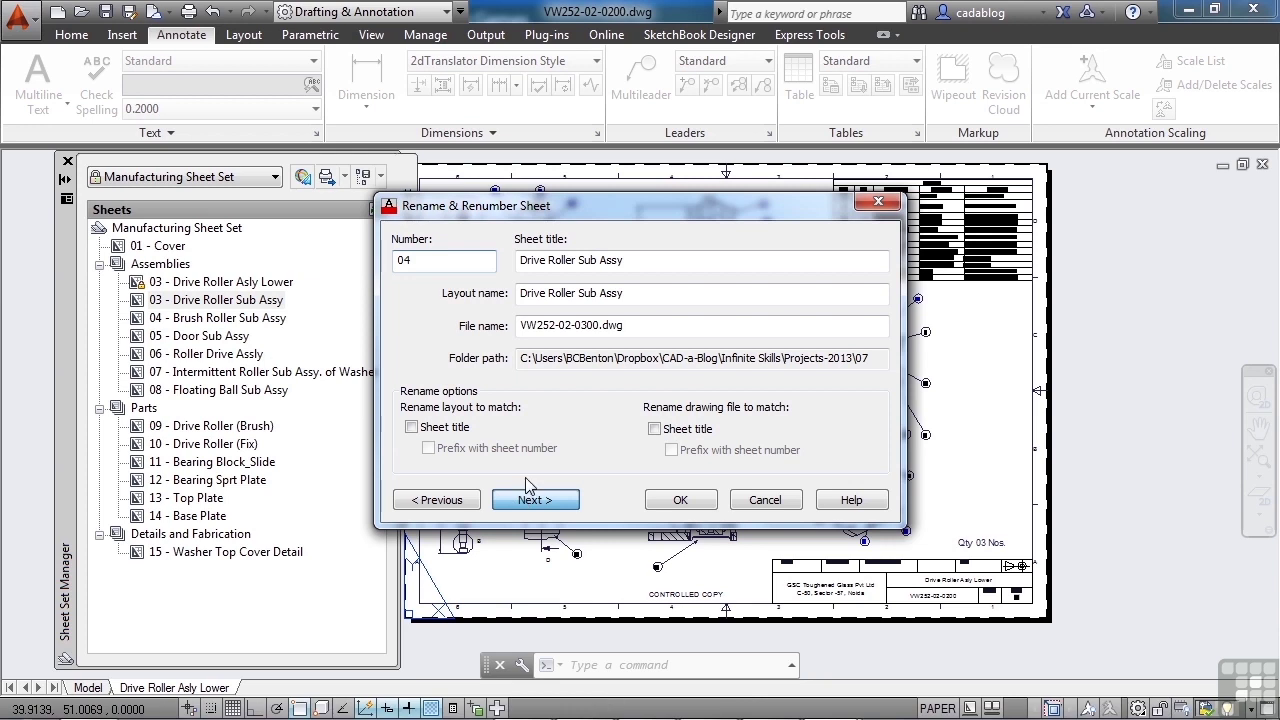
Renumber the Brush Roller Sub Assy sheet as 05 and the Door Sub Assy sheet as 06, and finish renumbering
{"action": "type", "text": "0"}
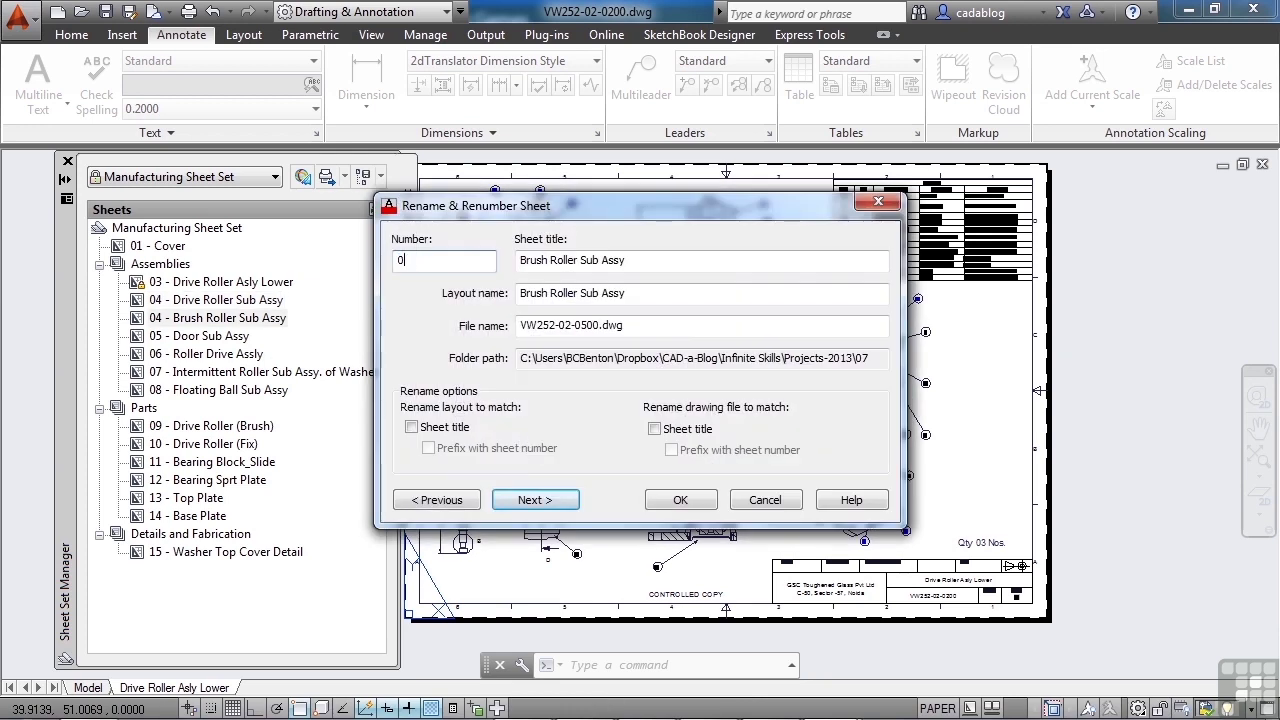
{"action": "left_click", "coordinate": [548, 508]}
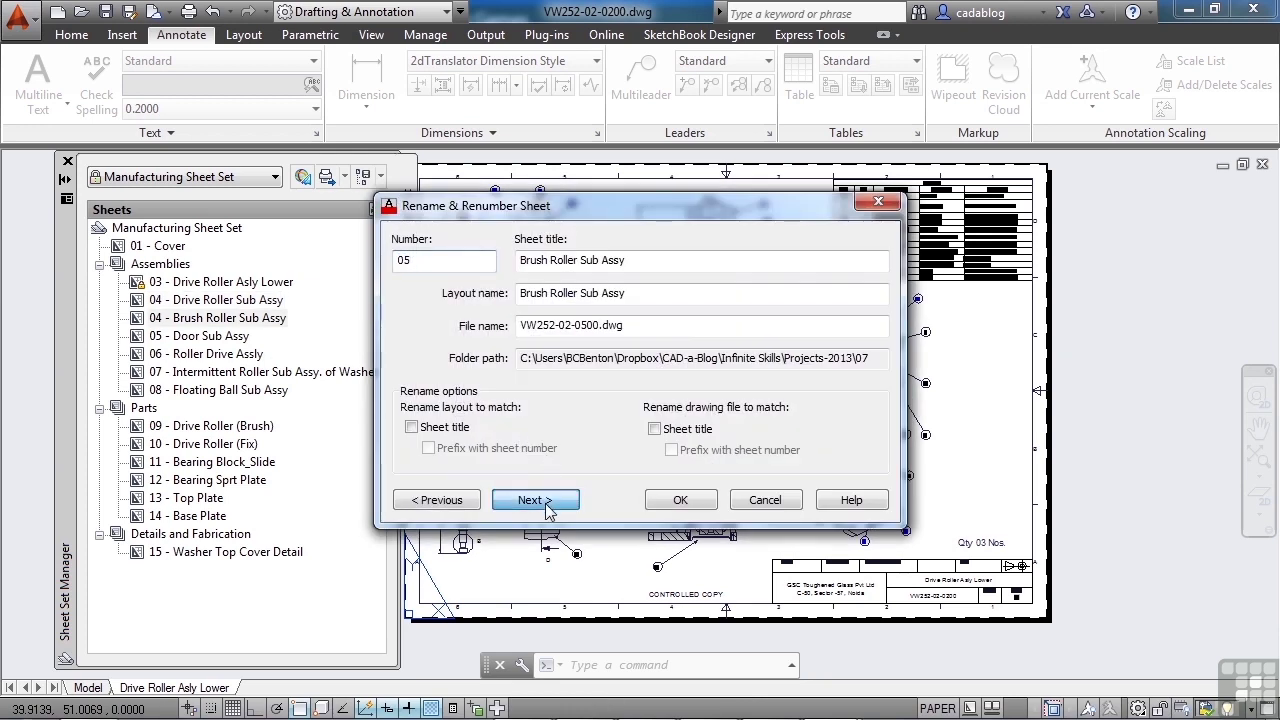
{"action": "type", "text": "06"}
{"action": "left_click", "coordinate": [541, 502]}
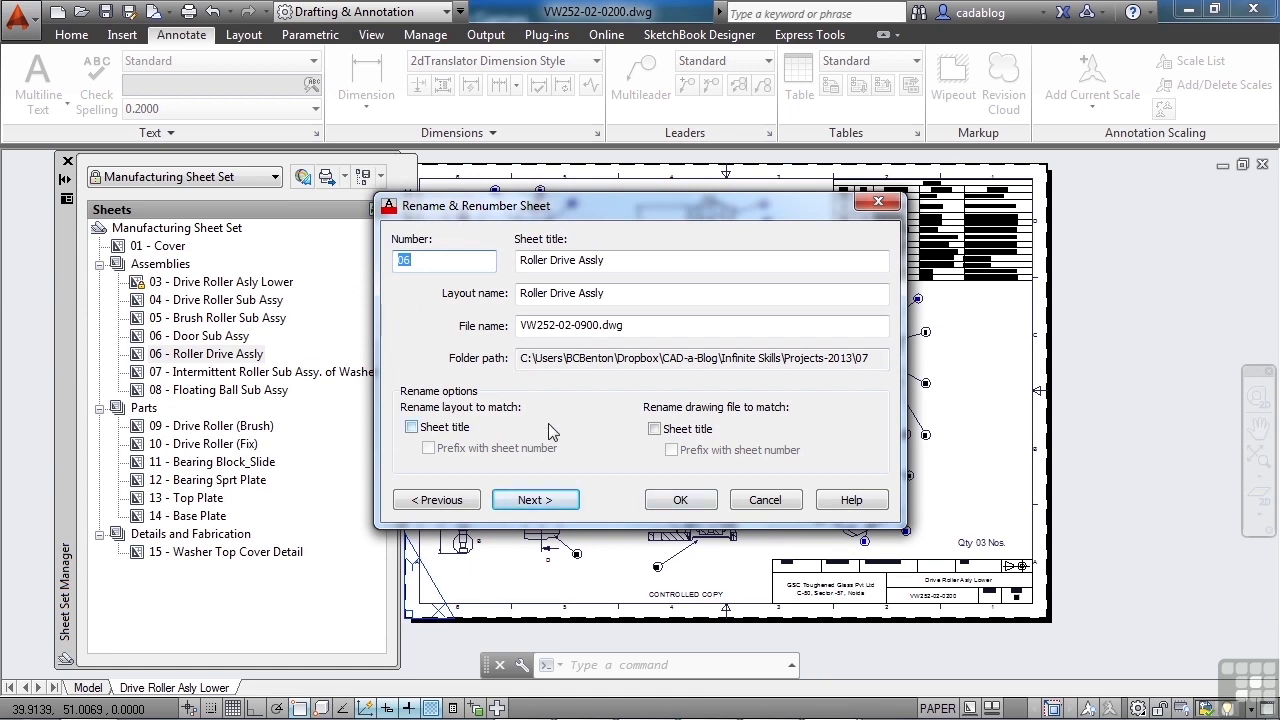
{"action": "left_click", "coordinate": [690, 506]}
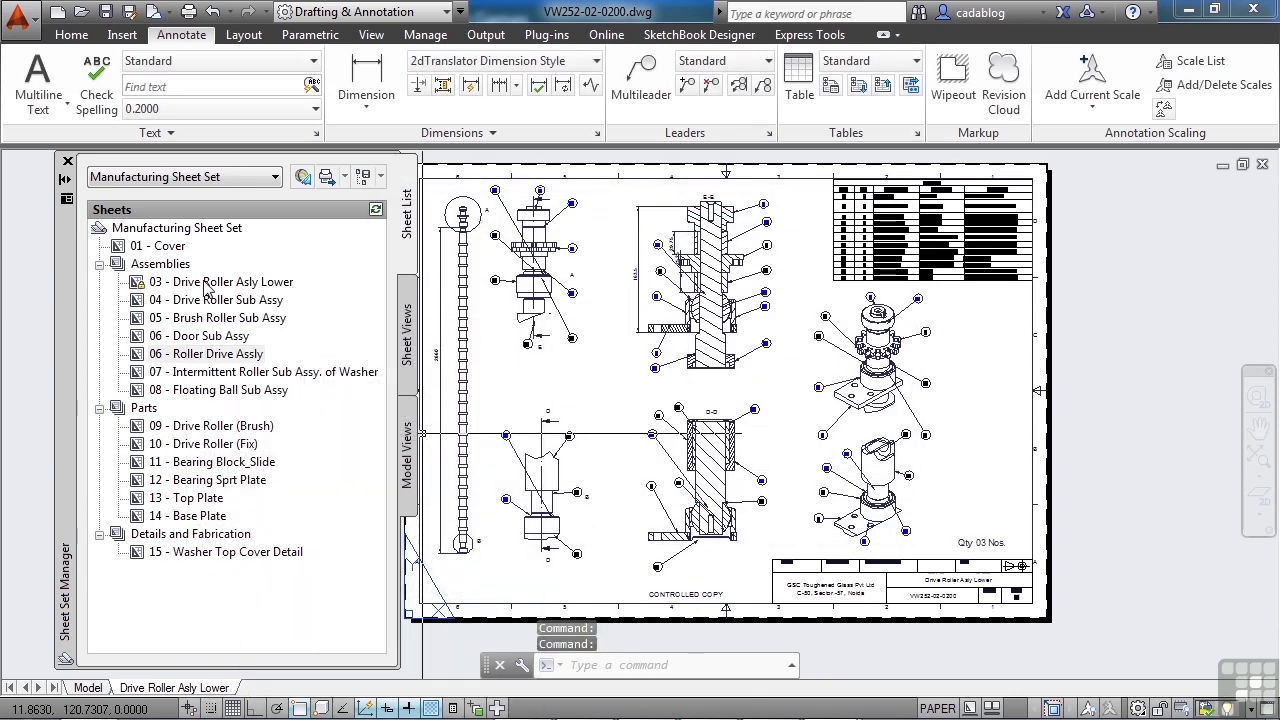
Regenerate the whole drawing with REA to update the title block's sheet number field, and check it against the sheet list
{"action": "mouse_move", "coordinate": [205, 288]}
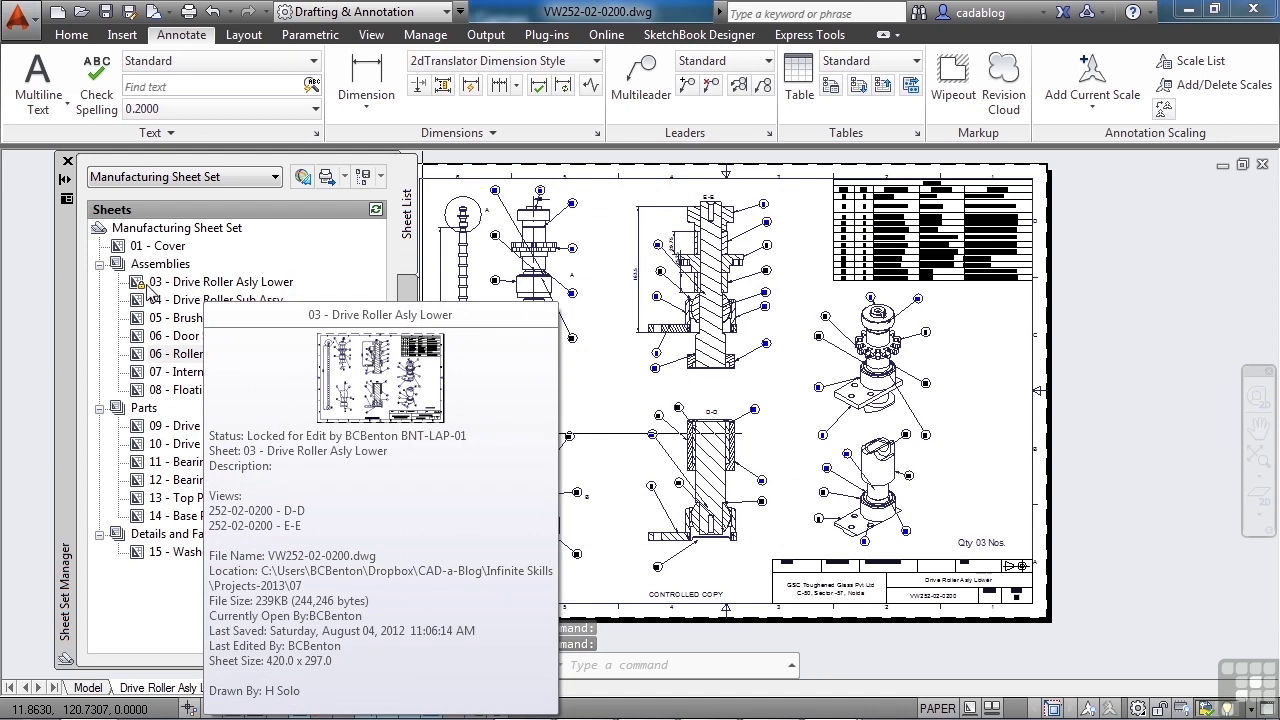
{"action": "mouse_move", "coordinate": [145, 295]}
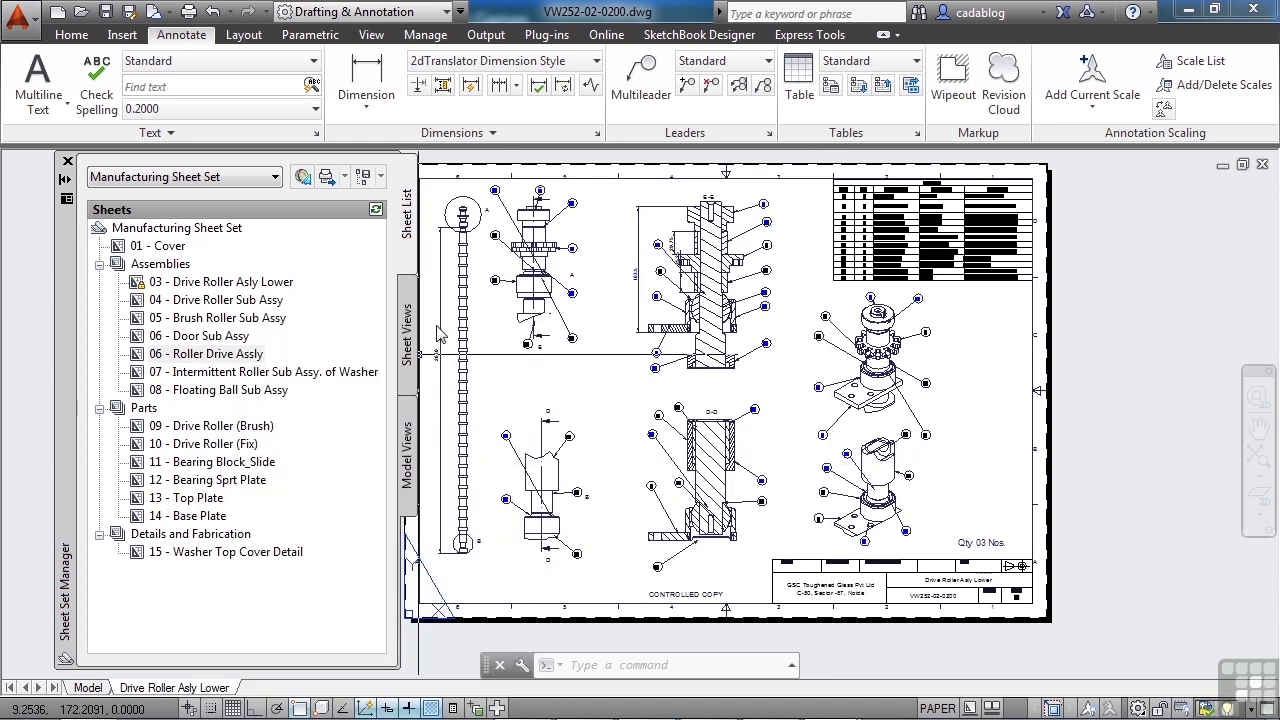
{"action": "scroll", "coordinate": [1000, 600], "scroll_direction": "up", "scroll_amount": 6}
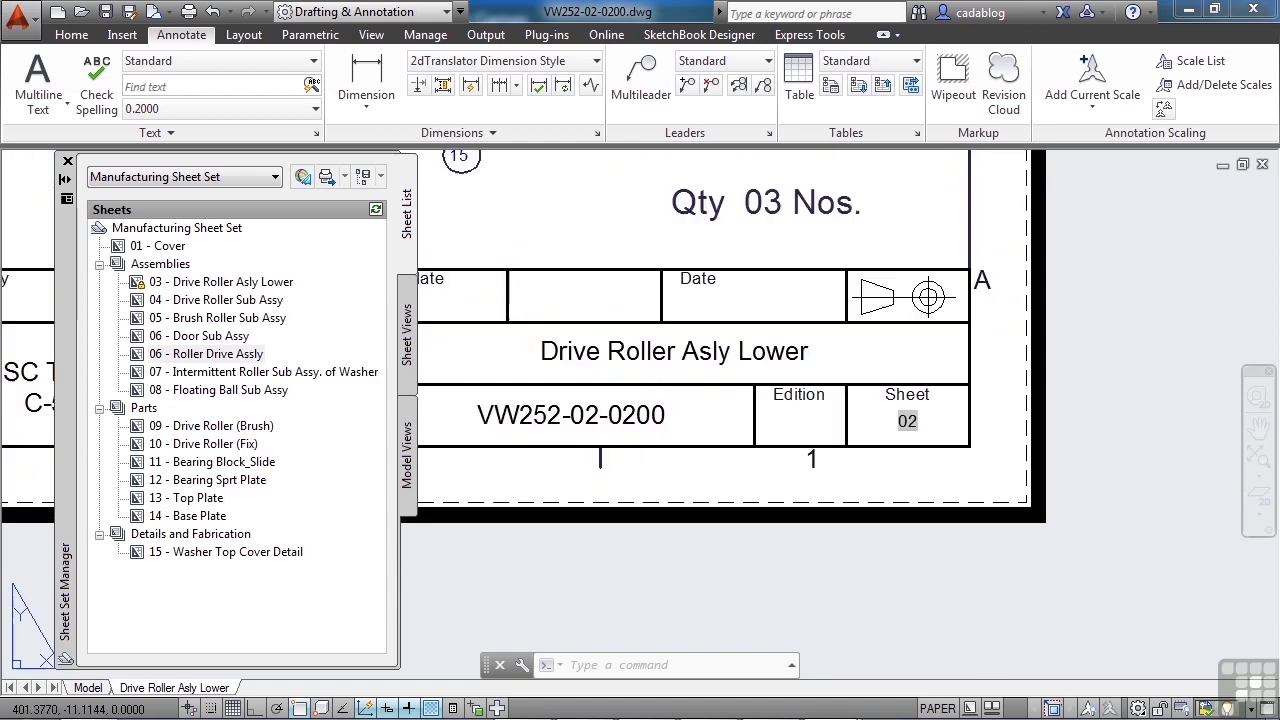
{"action": "scroll", "coordinate": [922, 446], "scroll_direction": "up", "scroll_amount": 3}
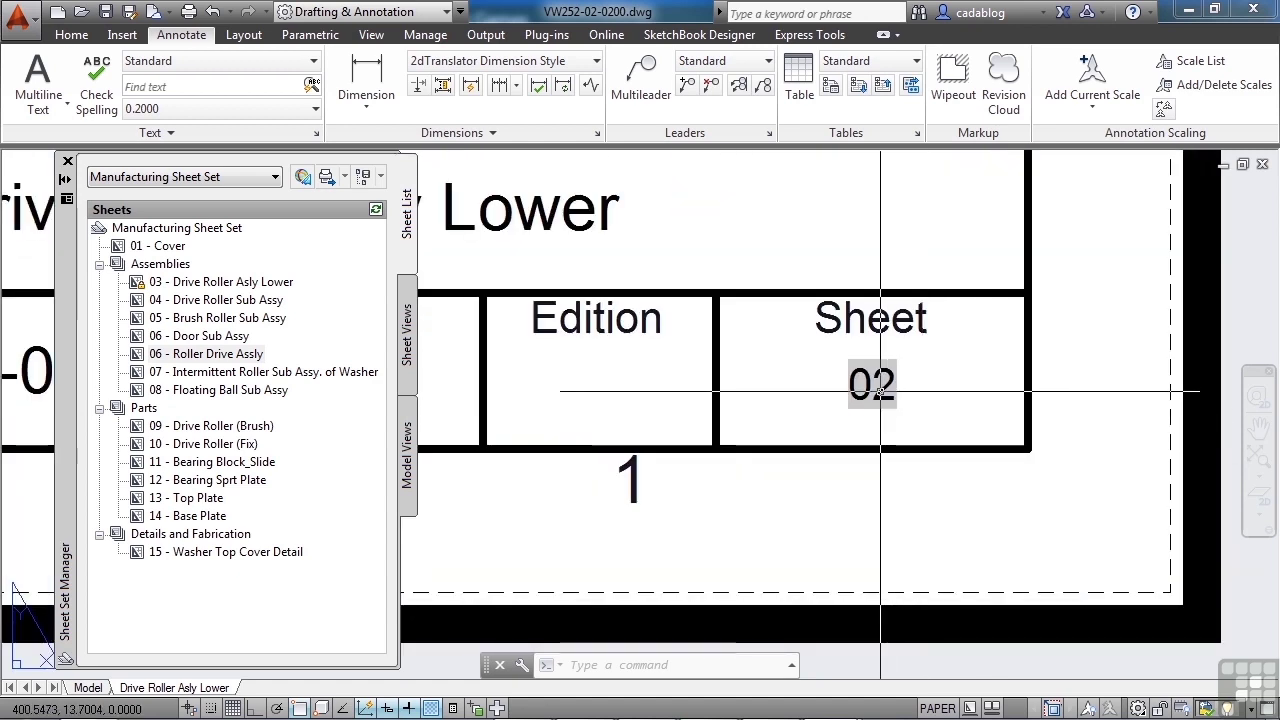
{"action": "type", "text": "rea"}
{"action": "key", "text": "Return"}
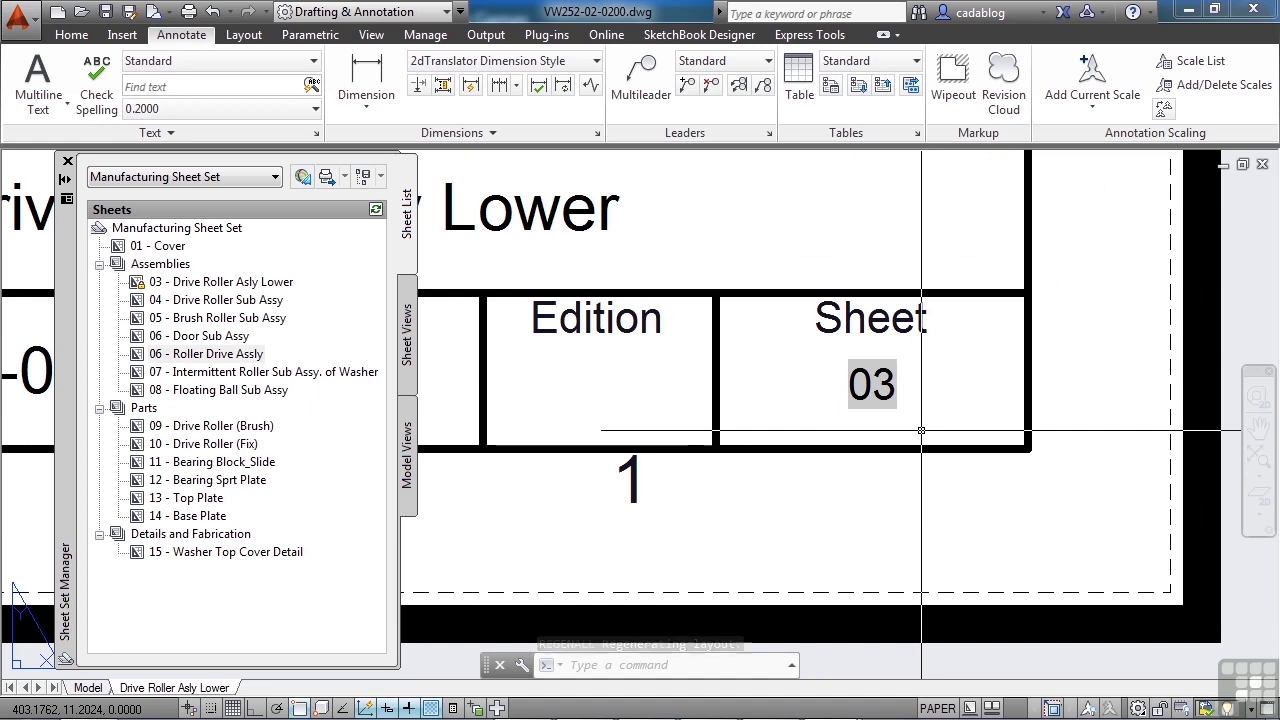
{"action": "scroll", "coordinate": [875, 383], "scroll_direction": "down", "scroll_amount": 4}
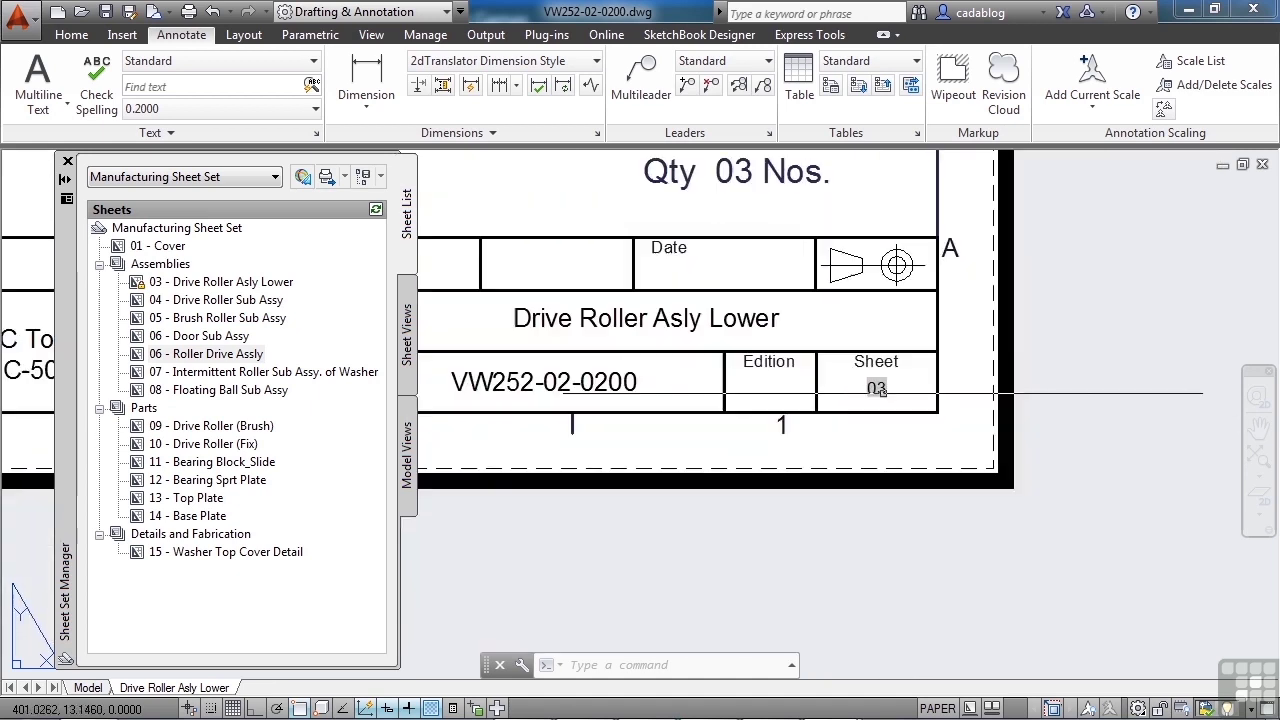
{"action": "middle_click_drag", "start_coordinate": [812, 385], "coordinate": [940, 438]}
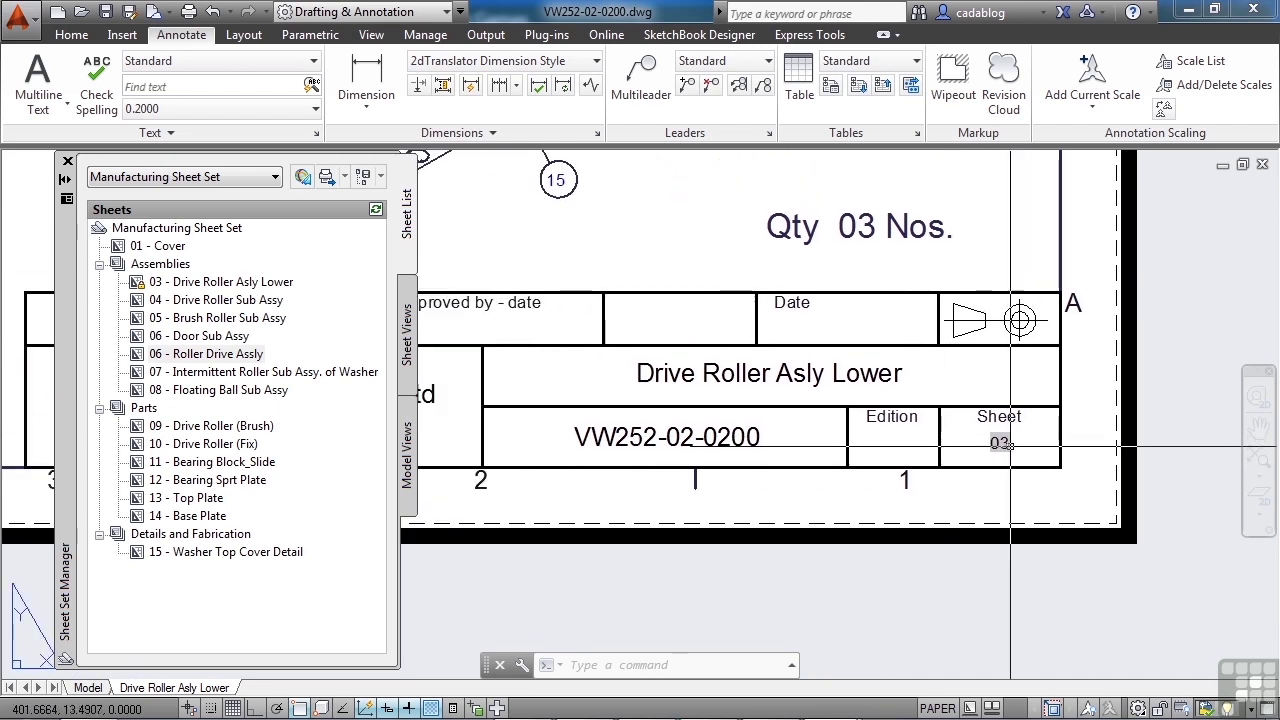
{"action": "scroll", "coordinate": [1020, 443], "scroll_direction": "up", "scroll_amount": 4}
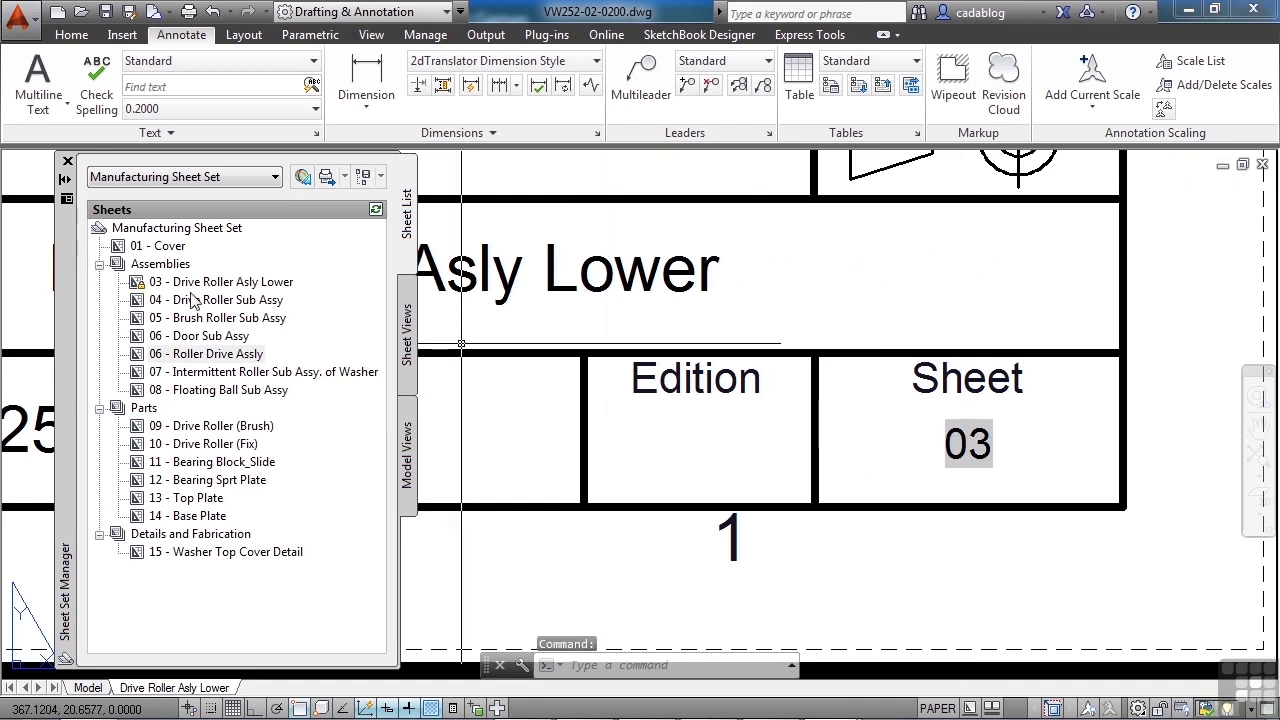
{"action": "scroll", "coordinate": [872, 452], "scroll_direction": "down", "scroll_amount": 3}
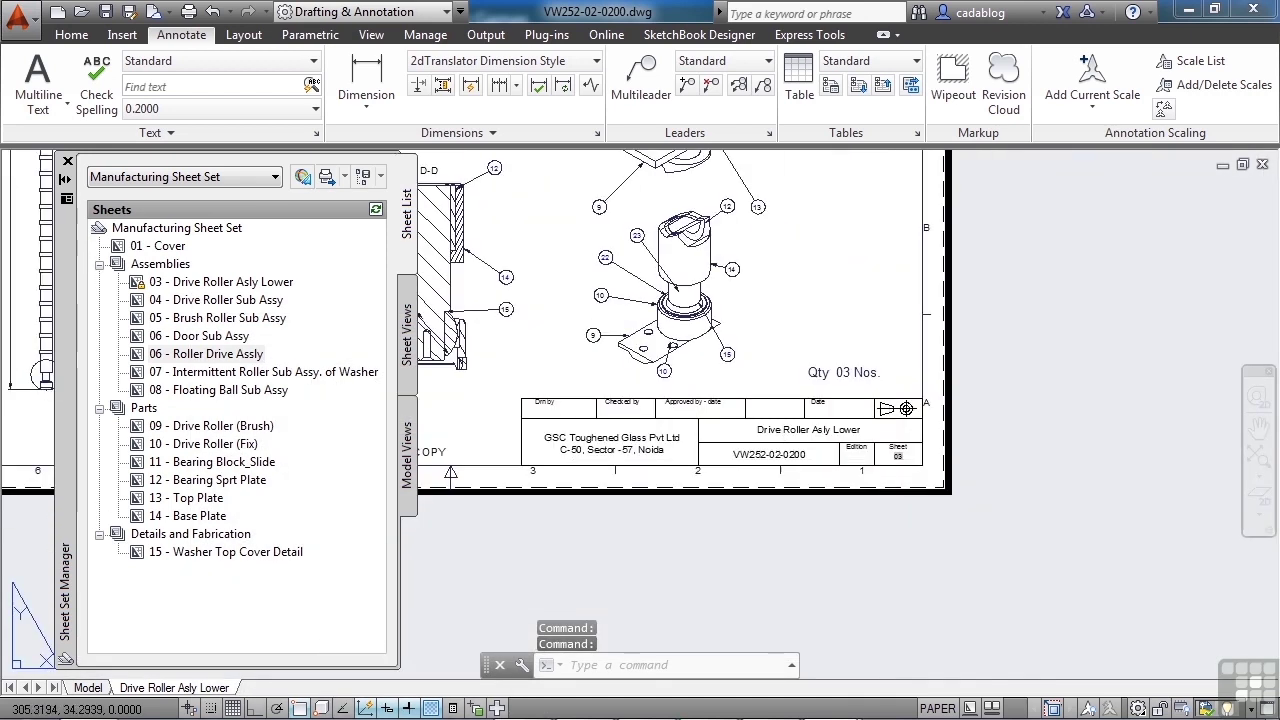
Renumber the Drive Roller Asly Lower sheet as 02 in the sheet set
{"action": "left_click", "coordinate": [199, 288]}
{"action": "right_click", "coordinate": [197, 290]}
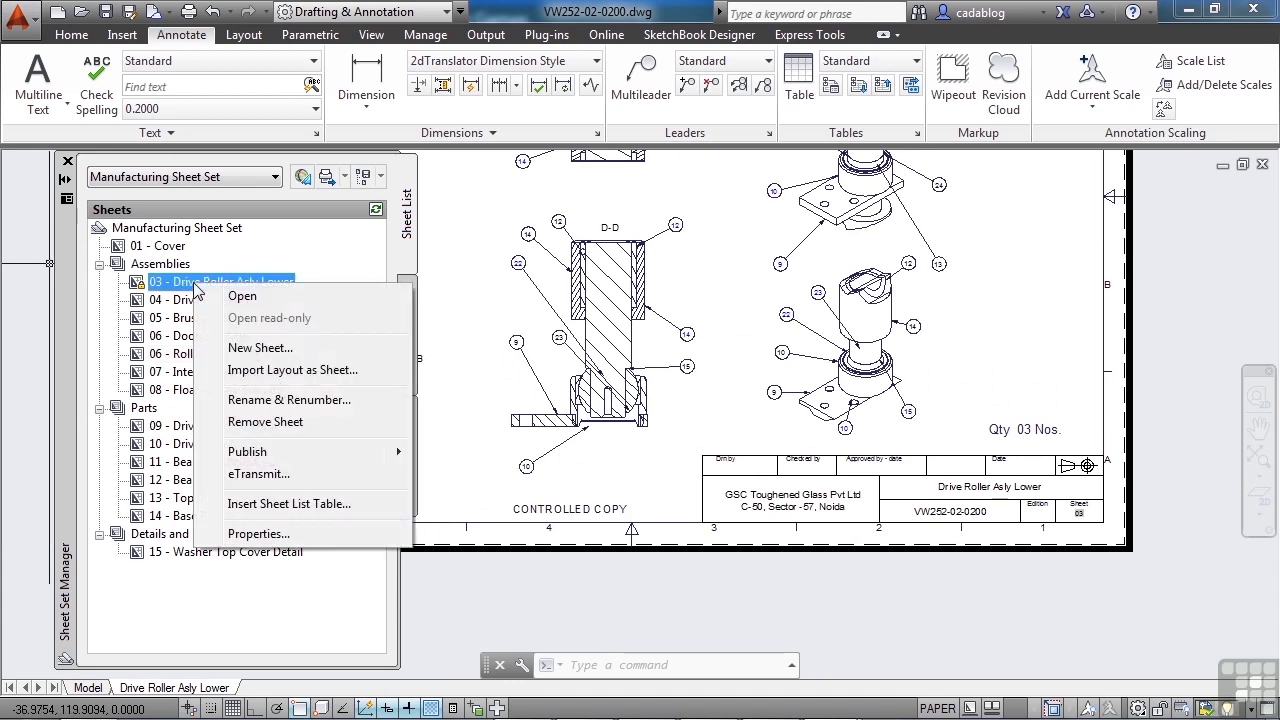
{"action": "left_click", "coordinate": [275, 399]}
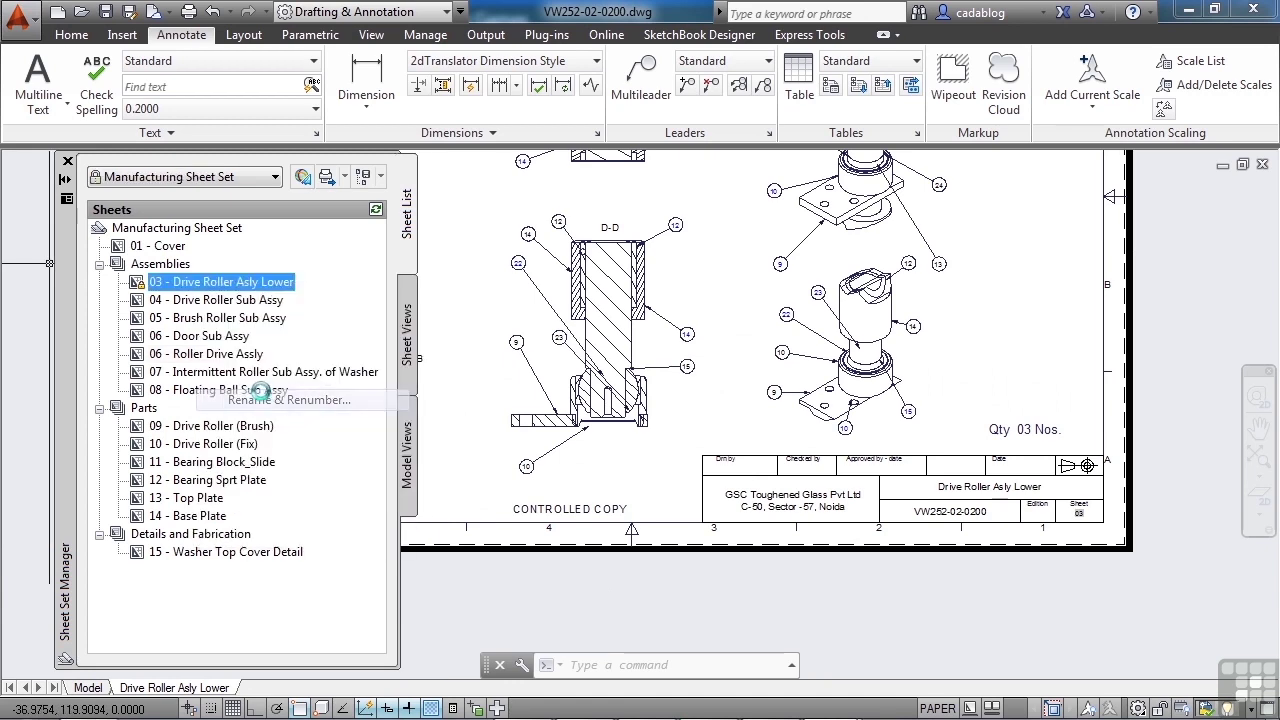
{"action": "type", "text": "02"}
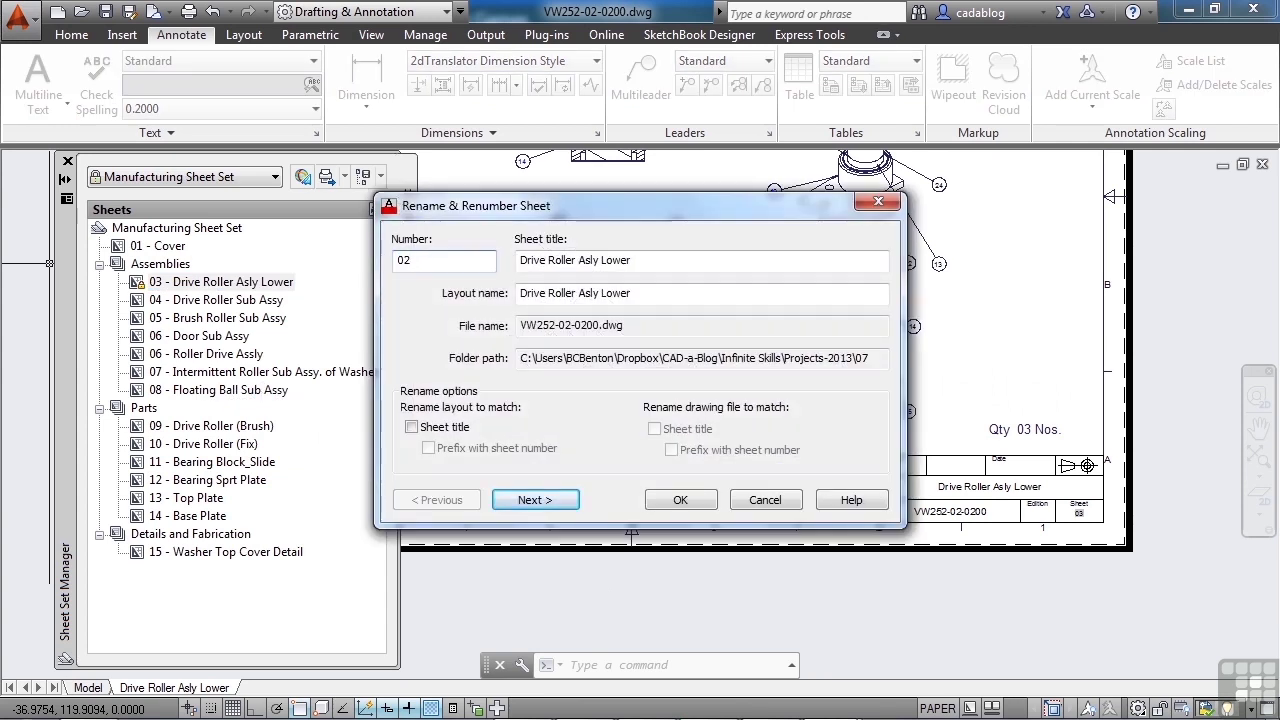
{"action": "left_click", "coordinate": [680, 499]}
Regenerate the whole layout with REGENALL to update the title block's sheet number field, and return to the full sheet
{"action": "scroll", "coordinate": [1010, 510], "scroll_direction": "up", "scroll_amount": 5}
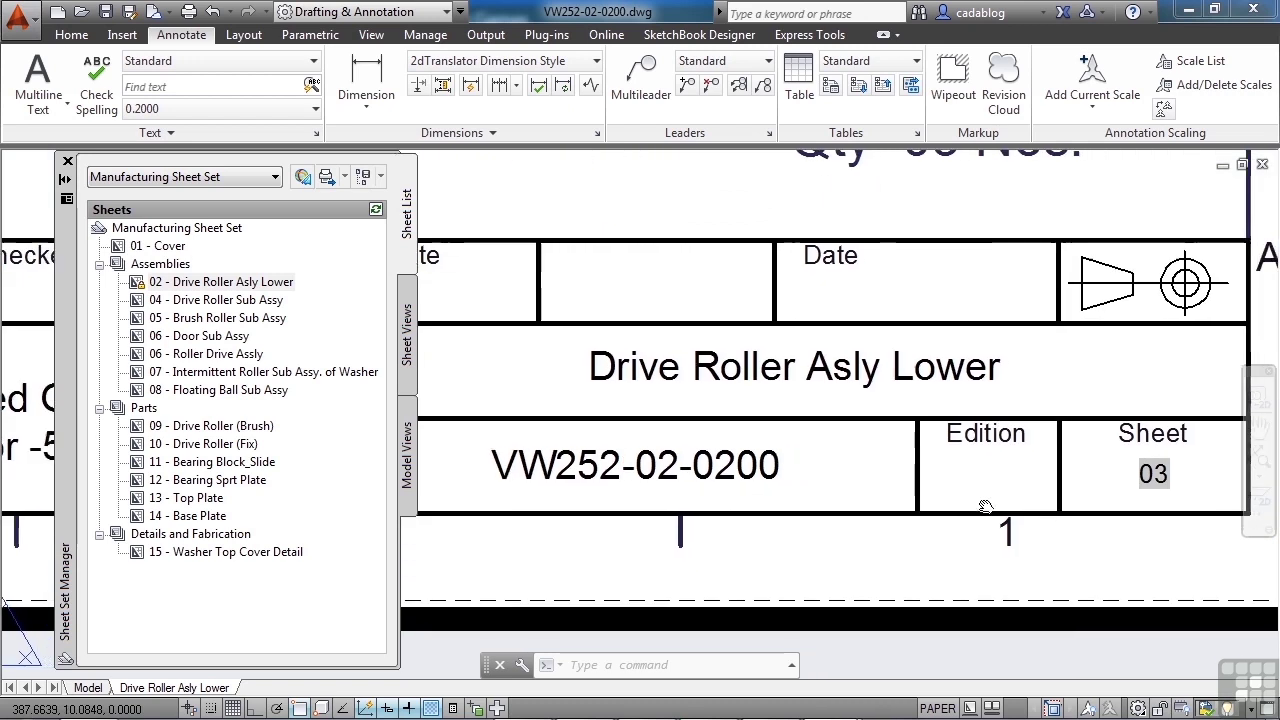
{"action": "middle_click_drag", "start_coordinate": [1010, 510], "coordinate": [735, 473]}
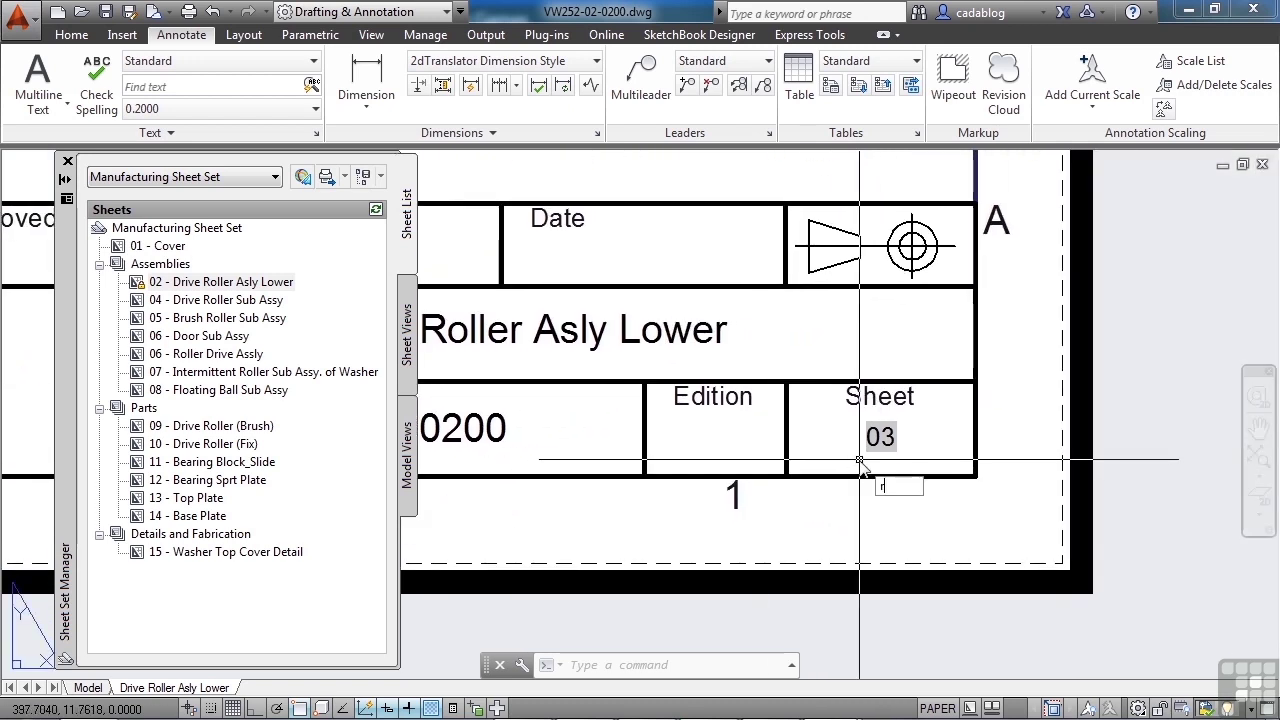
{"action": "key", "text": "Return"}
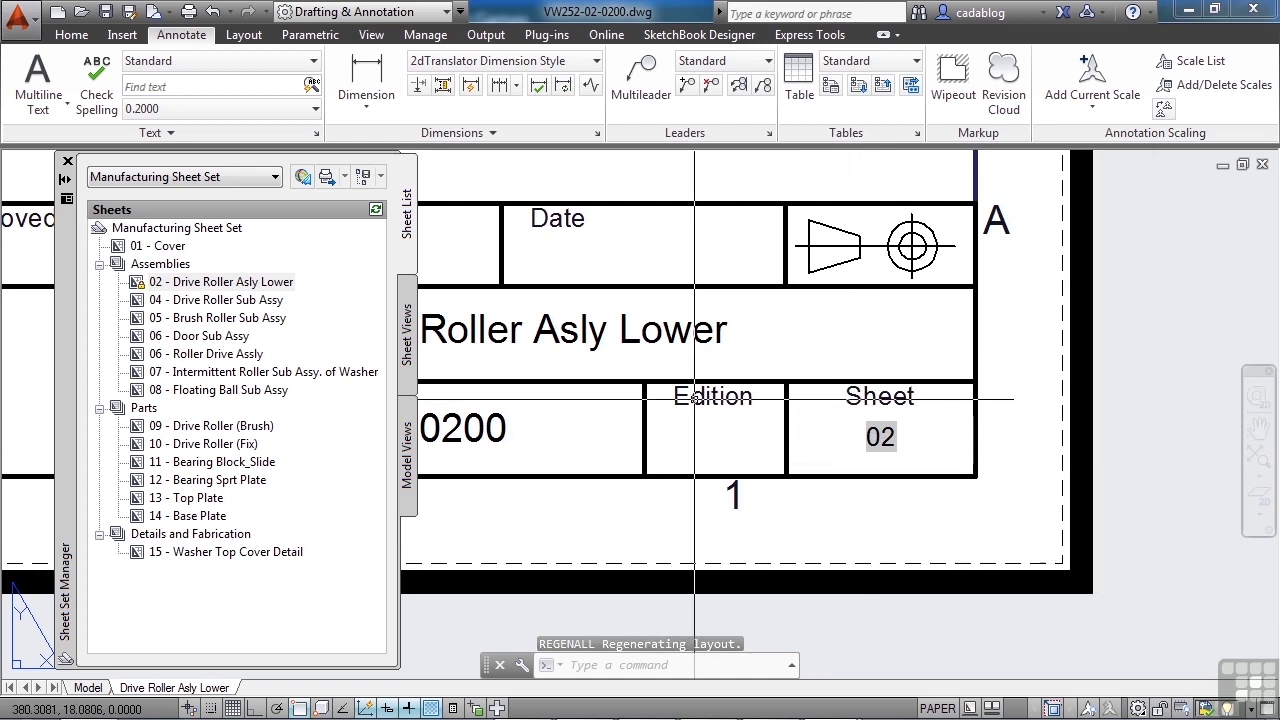
{"action": "scroll", "coordinate": [867, 455], "scroll_direction": "down", "scroll_amount": 8}
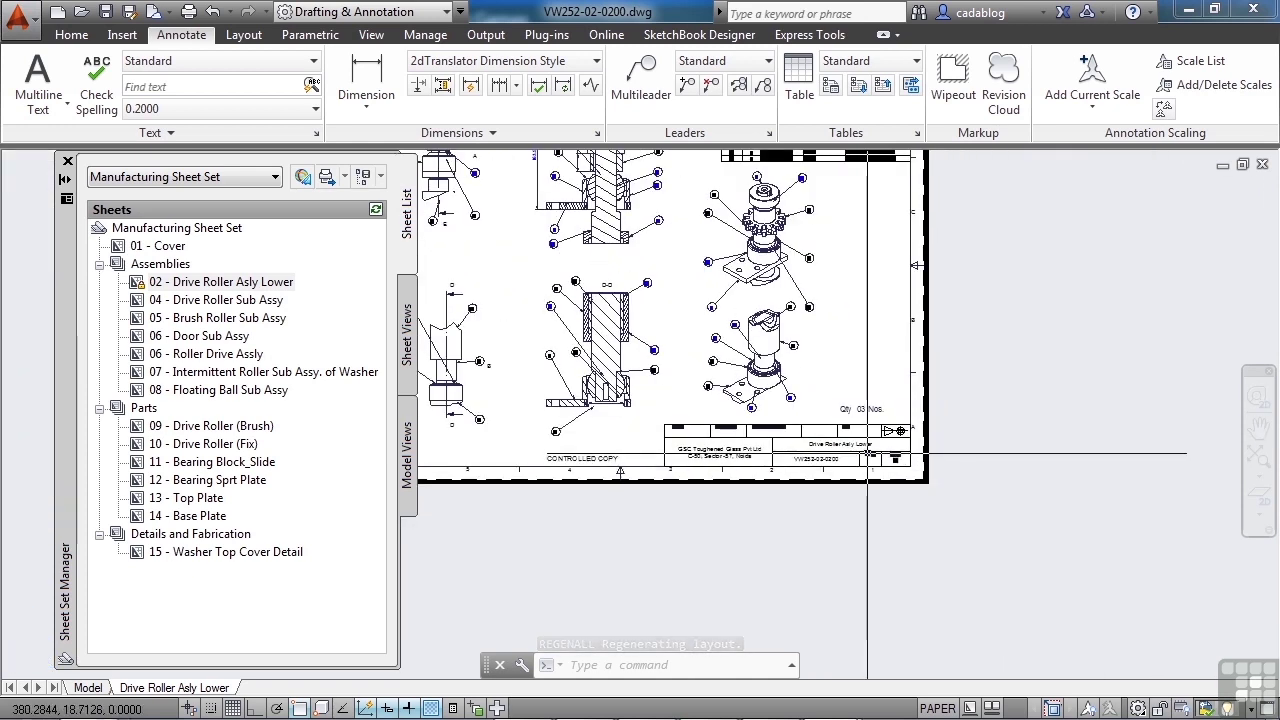
{"action": "scroll", "coordinate": [867, 455], "scroll_direction": "down", "scroll_amount": 3}
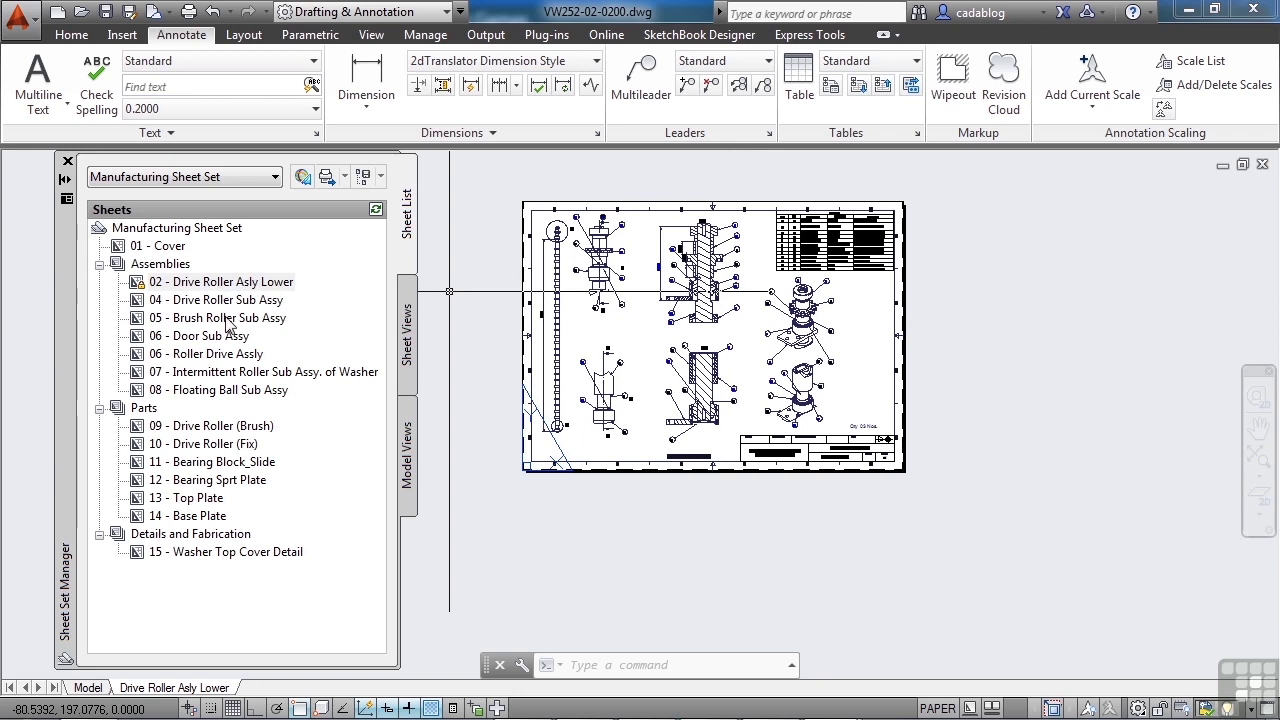
{"action": "mouse_move", "coordinate": [228, 325]}
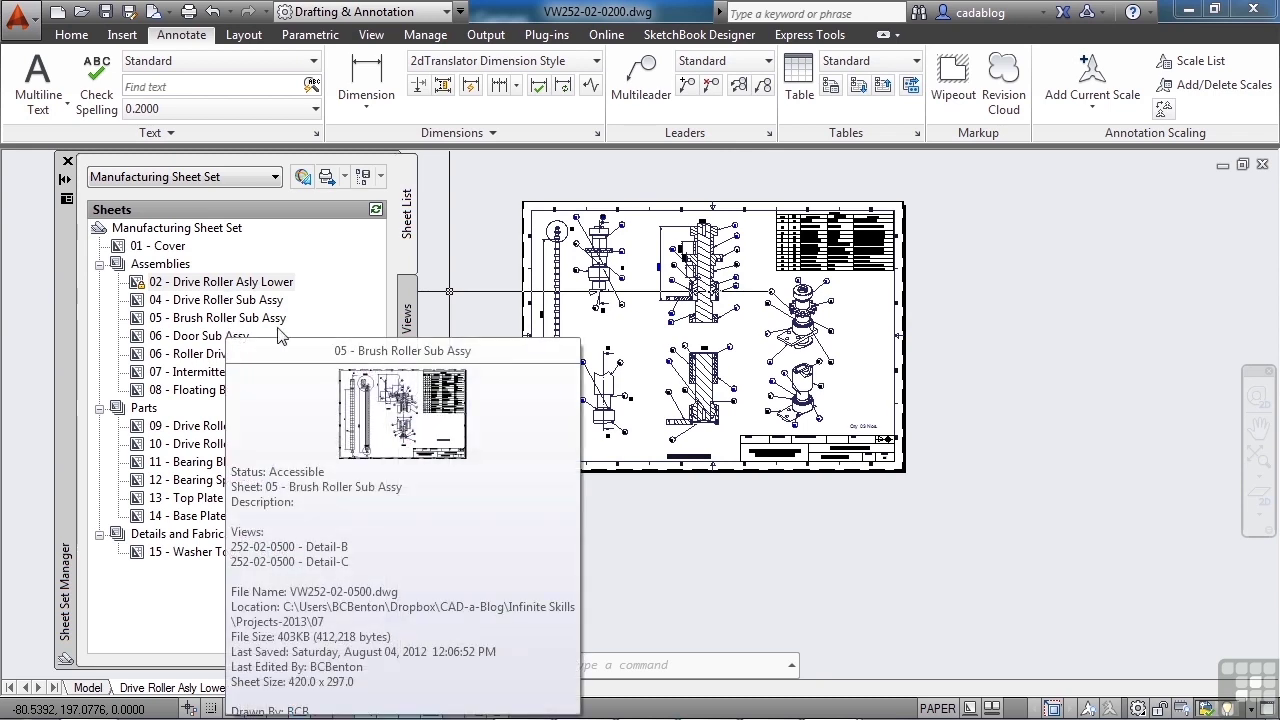